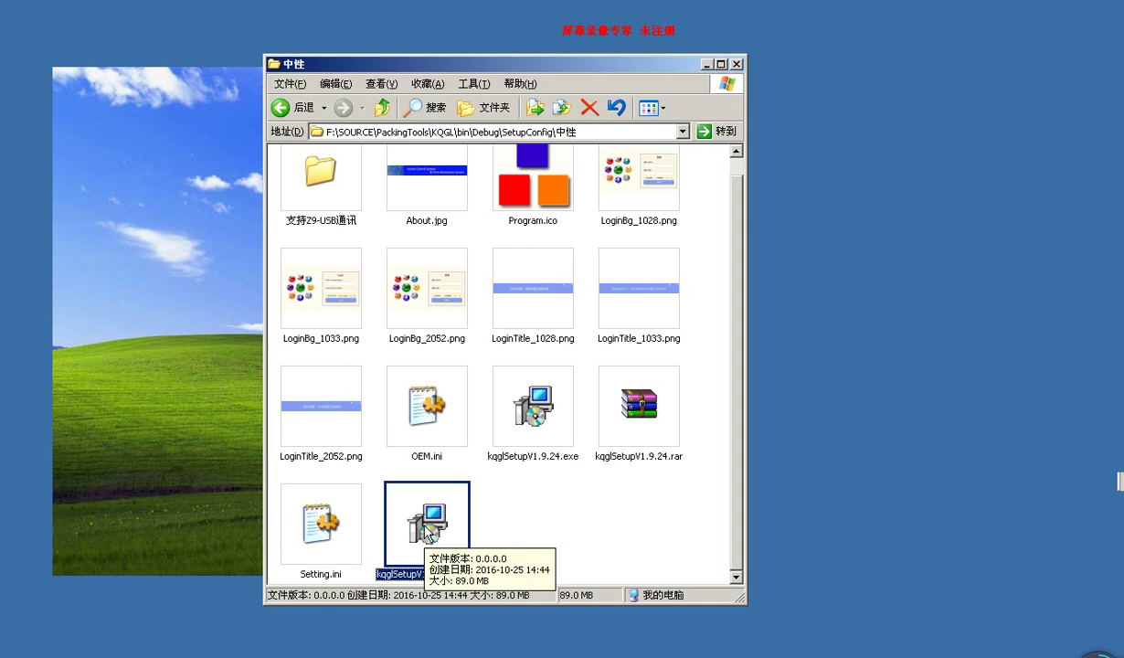
# Install from kqglSetupV1.9.24_1.exe in 中文（简体）, keeping the default install and Start-menu folders, and launch 专业考勤门禁系统 on finishing.
pyautogui.doubleClick(429, 519)
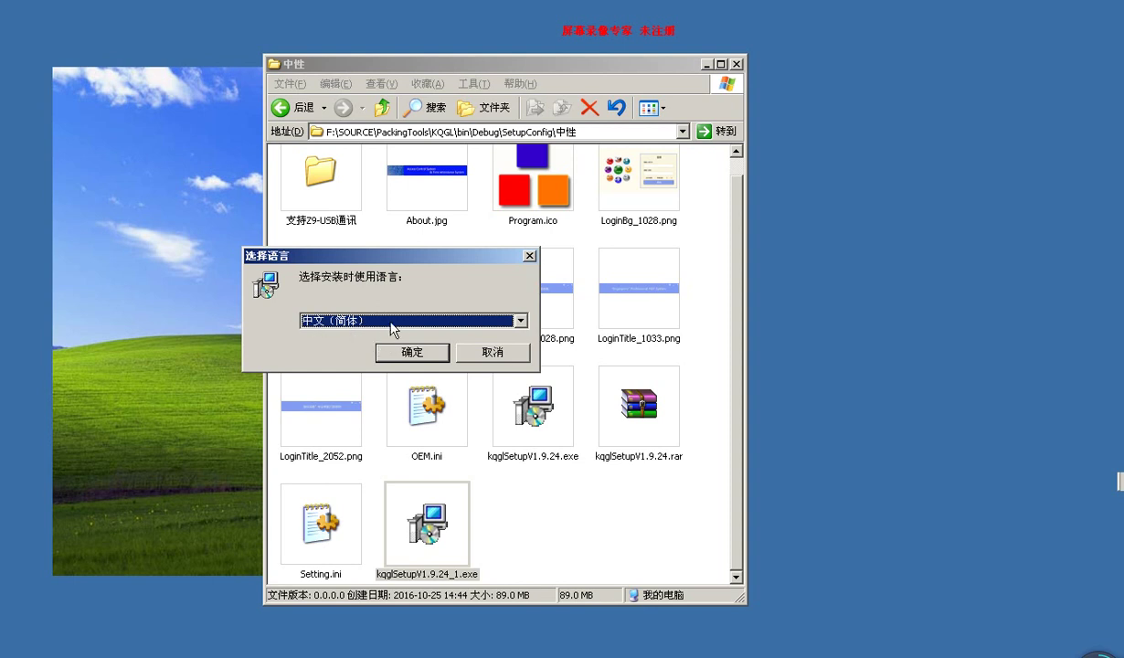
pyautogui.click(409, 351)
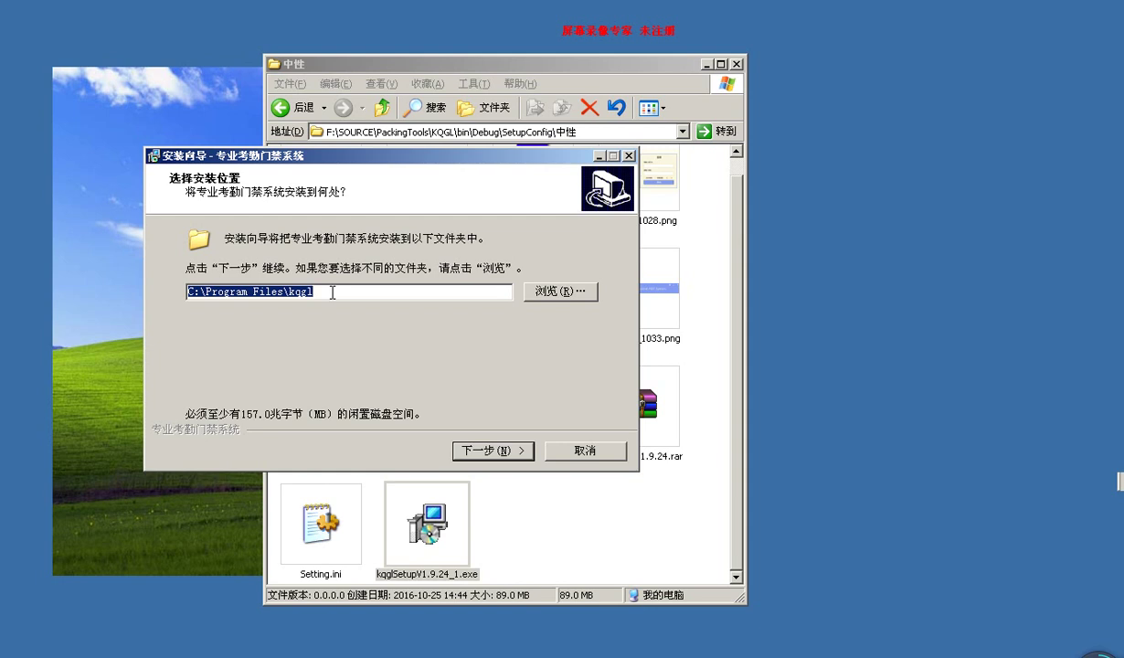
pyautogui.click(493, 450)
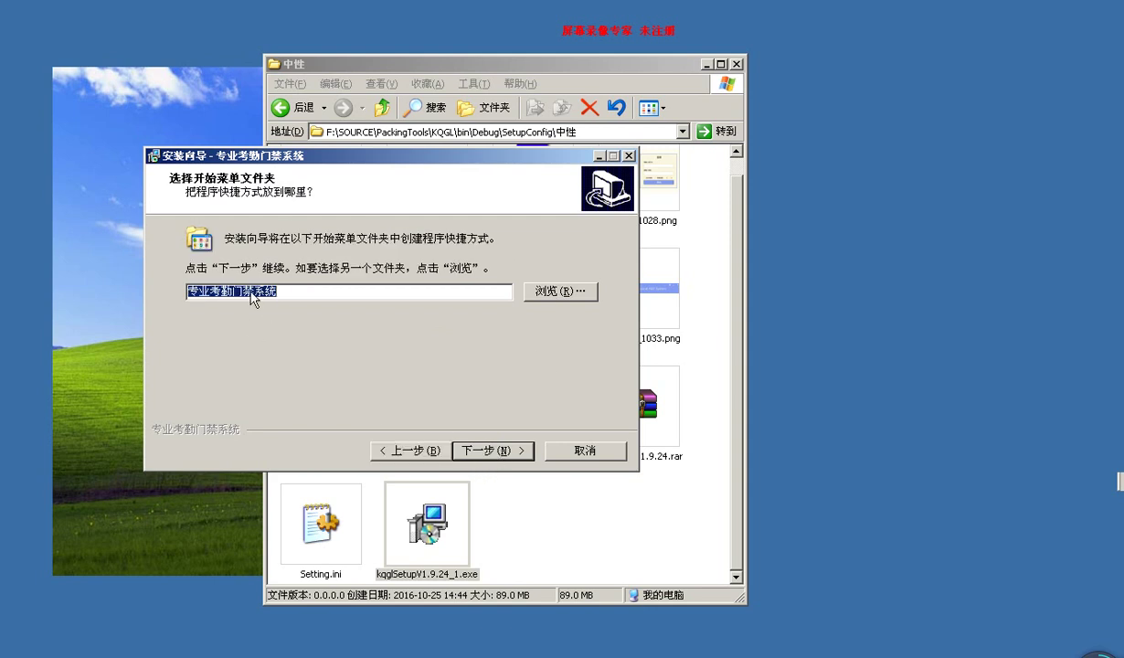
pyautogui.click(501, 451)
pyautogui.click(502, 451)
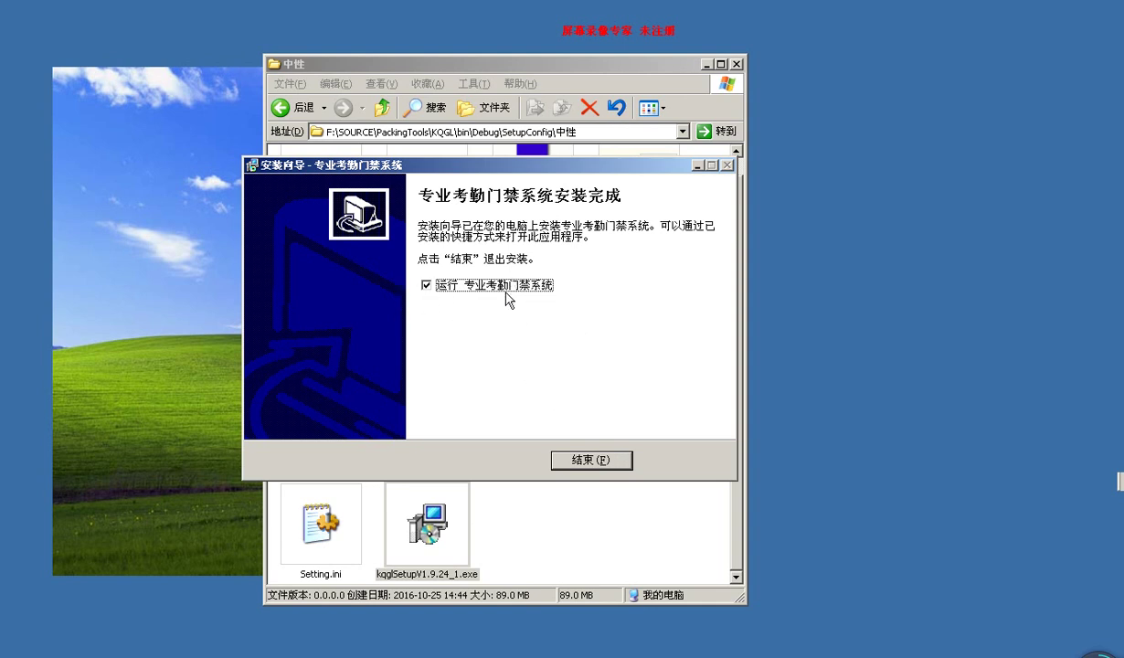
pyautogui.click(585, 456)
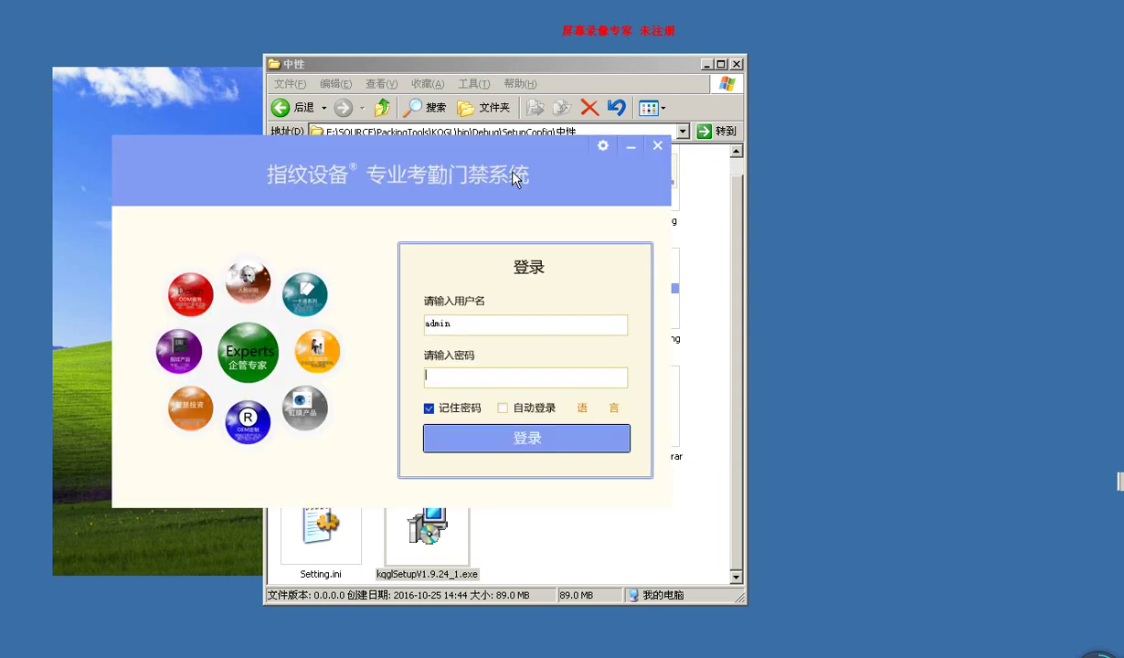
# Clear the file window out of the way, open the login server connection settings, and examine the SQL SERVER connection fields.
pyautogui.moveTo(514, 178); pyautogui.dragTo(674, 162)
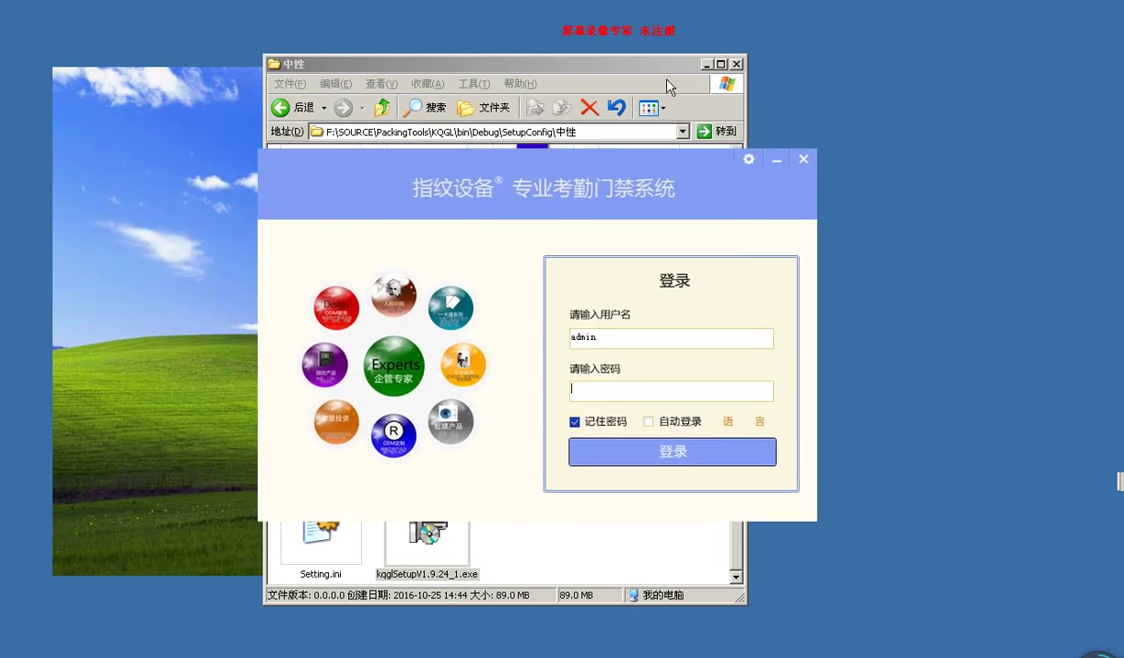
pyautogui.click(707, 65)
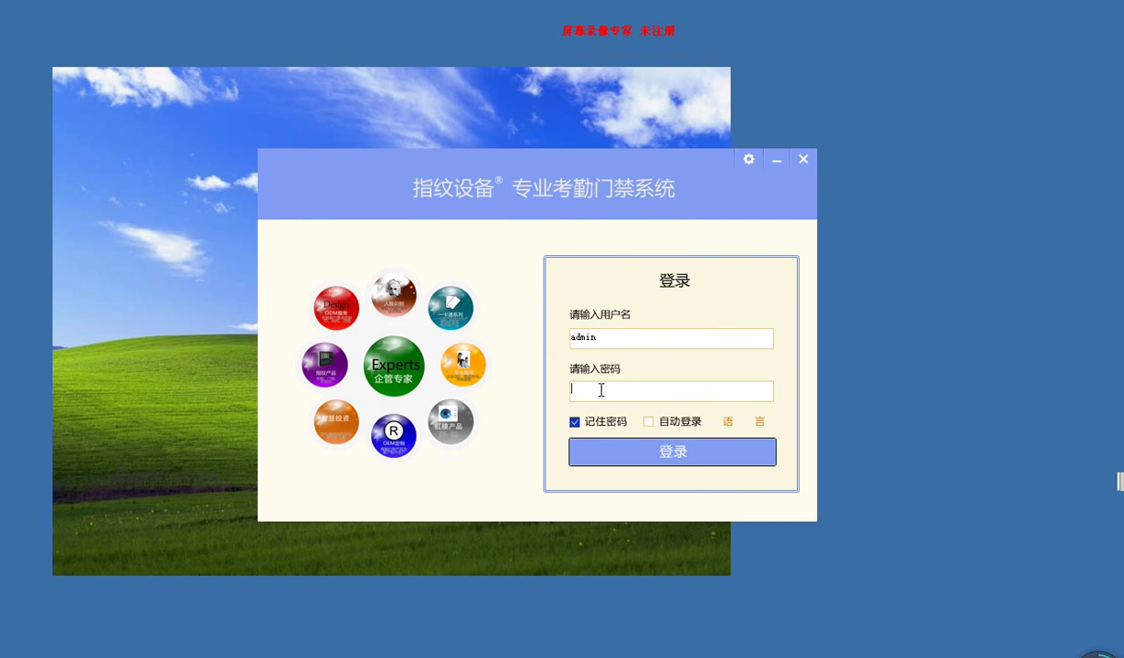
pyautogui.click(749, 161)
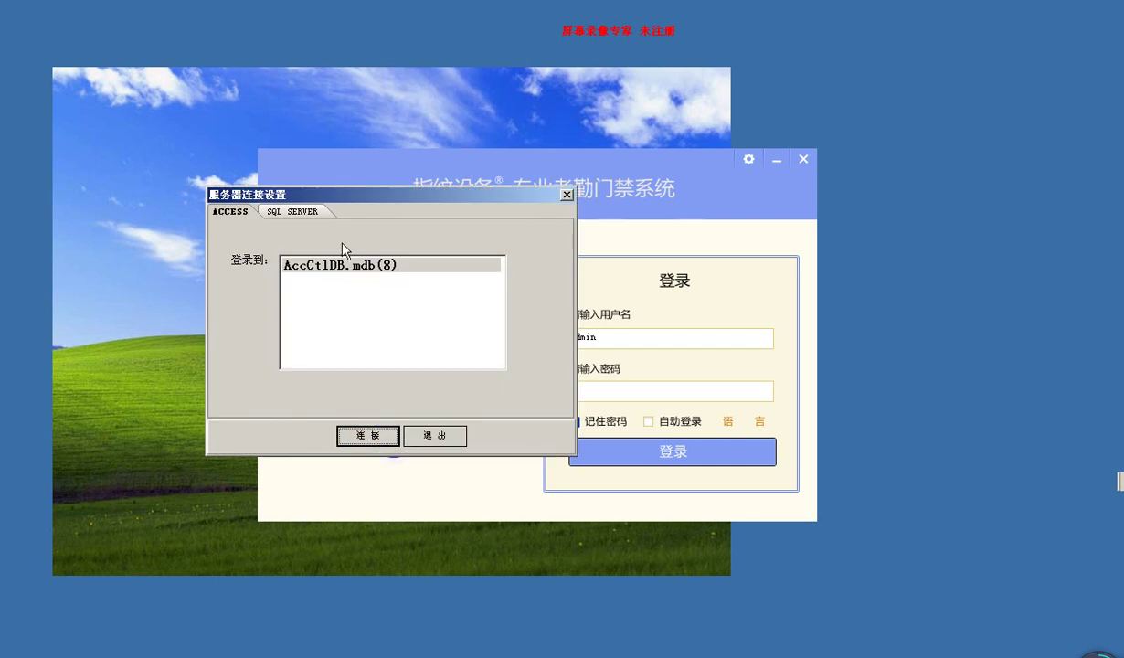
pyautogui.moveTo(370, 208); pyautogui.dragTo(573, 194)
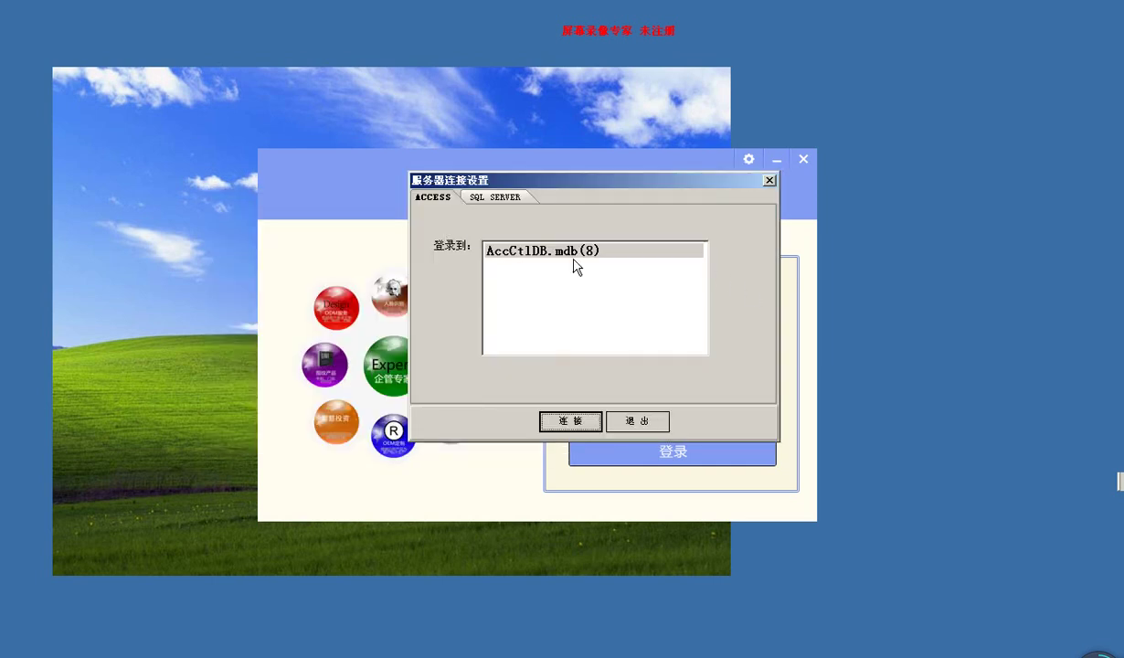
pyautogui.click(520, 197)
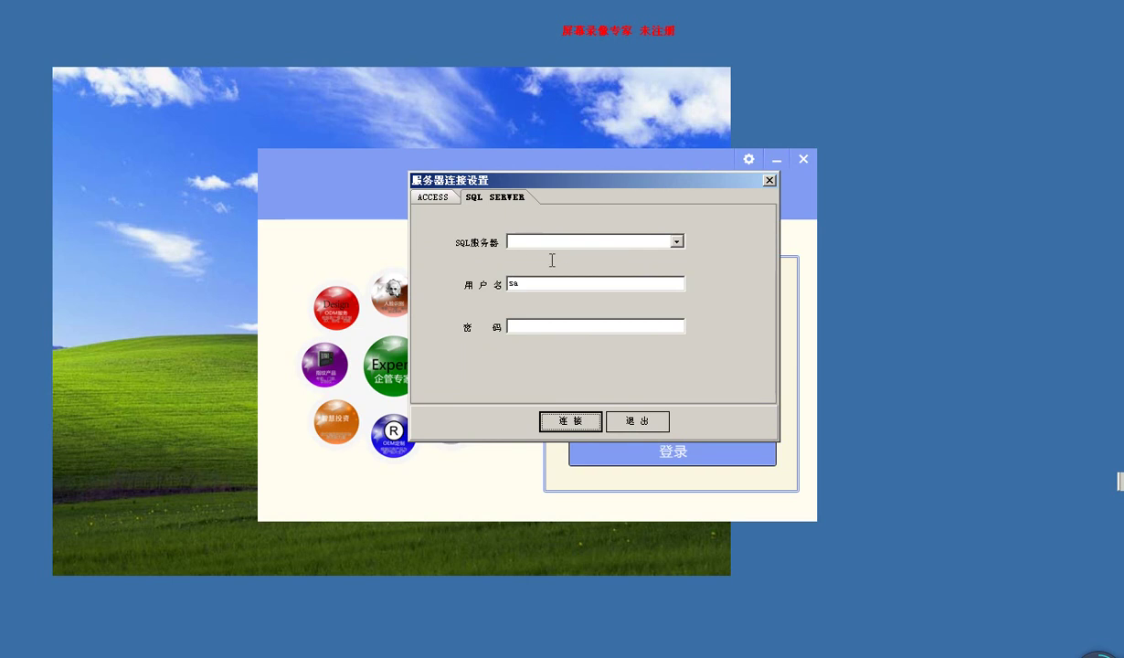
pyautogui.click(538, 241)
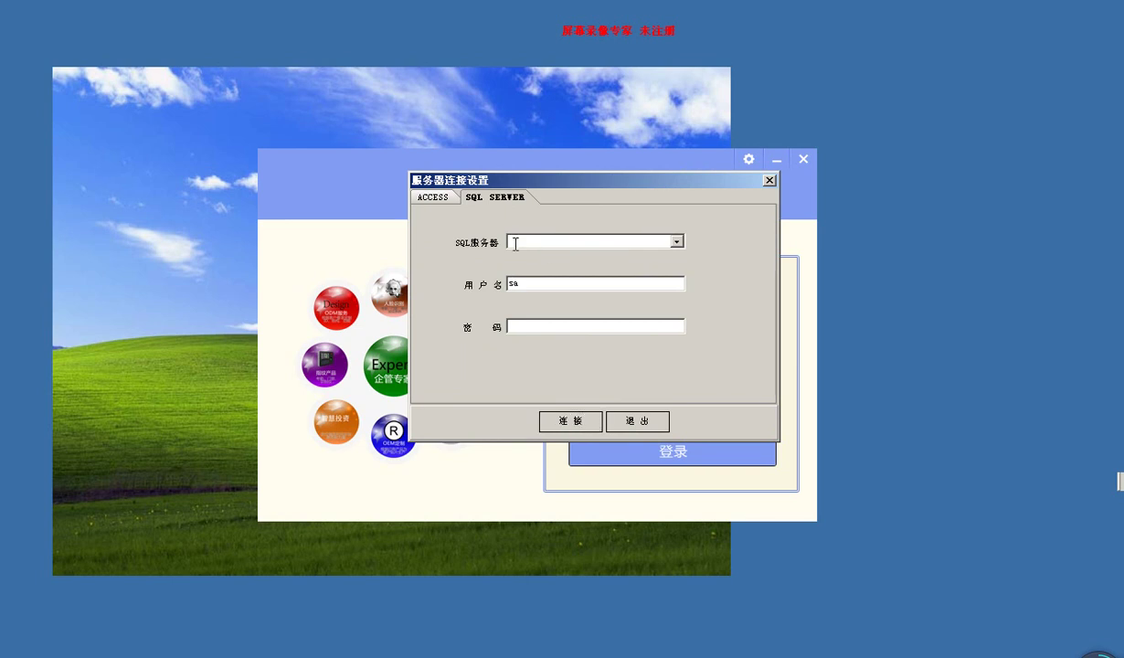
pyautogui.click(515, 328)
# Connect the login to the ACCESS database AccCtlDB.mdb.
pyautogui.click(433, 197)
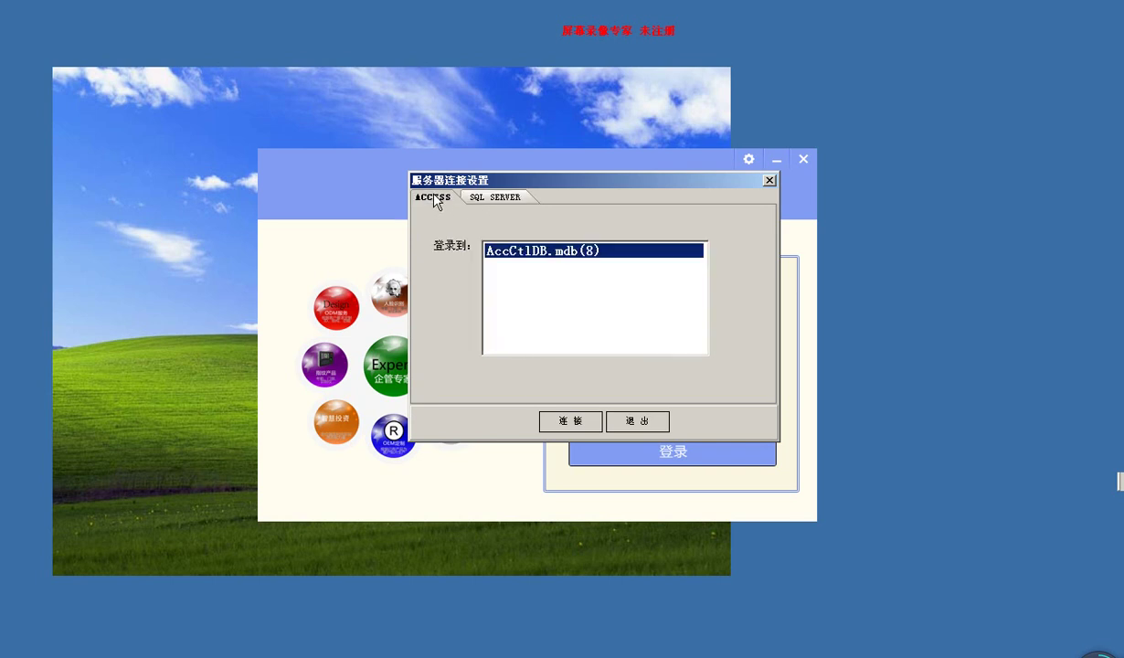
pyautogui.click(567, 420)
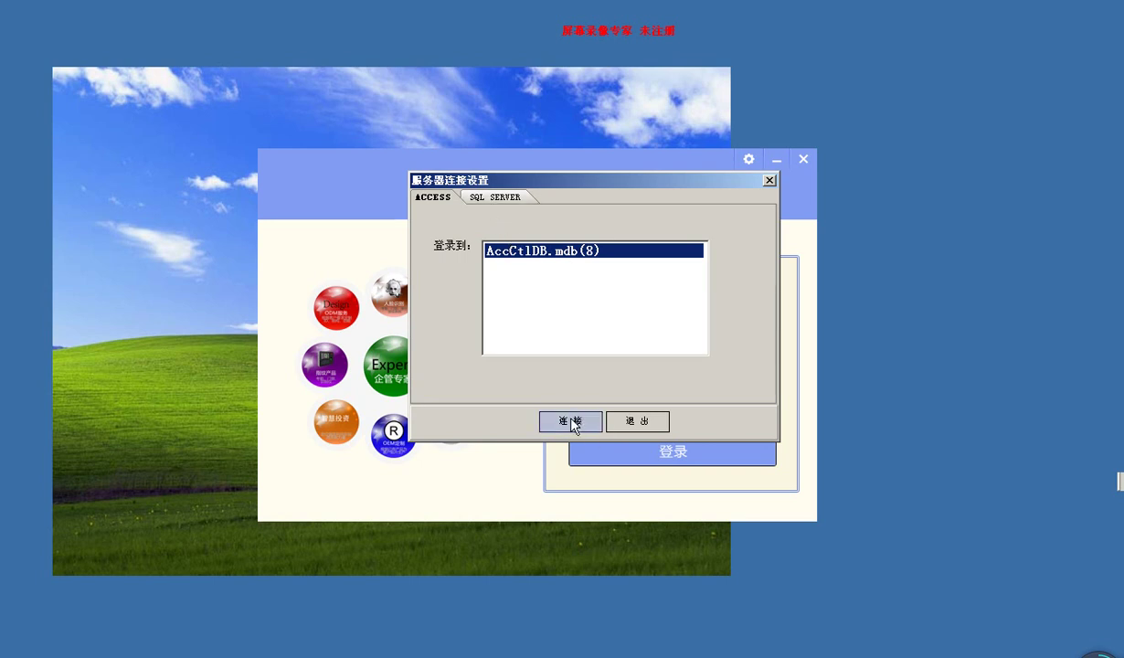
pyautogui.click(493, 198)
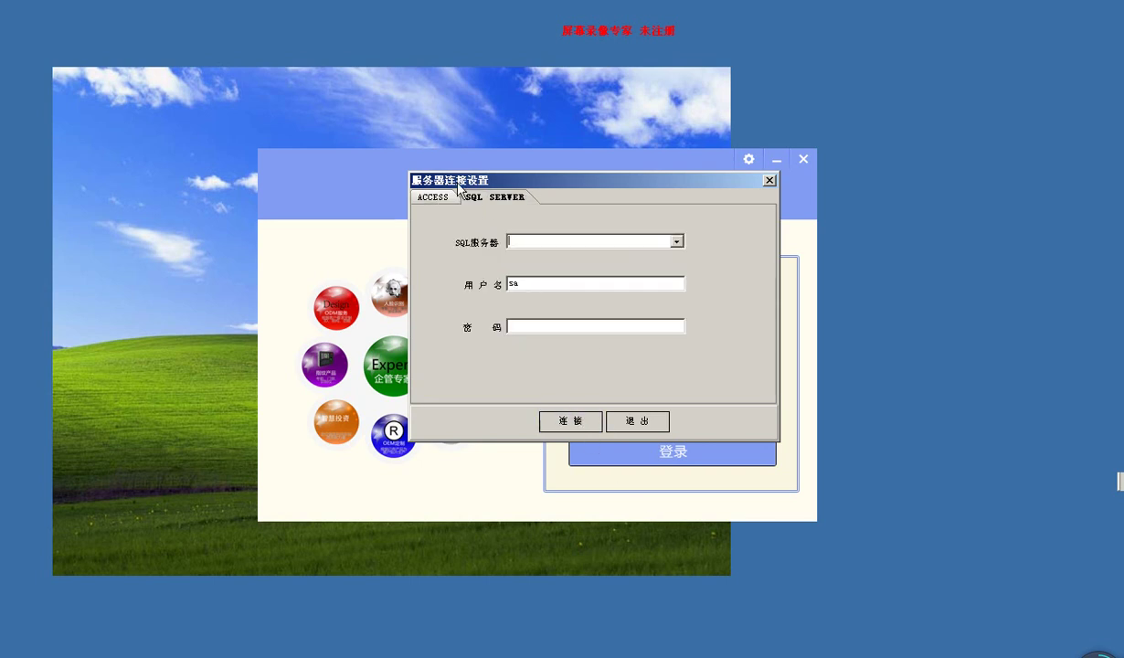
pyautogui.click(433, 197)
pyautogui.click(569, 420)
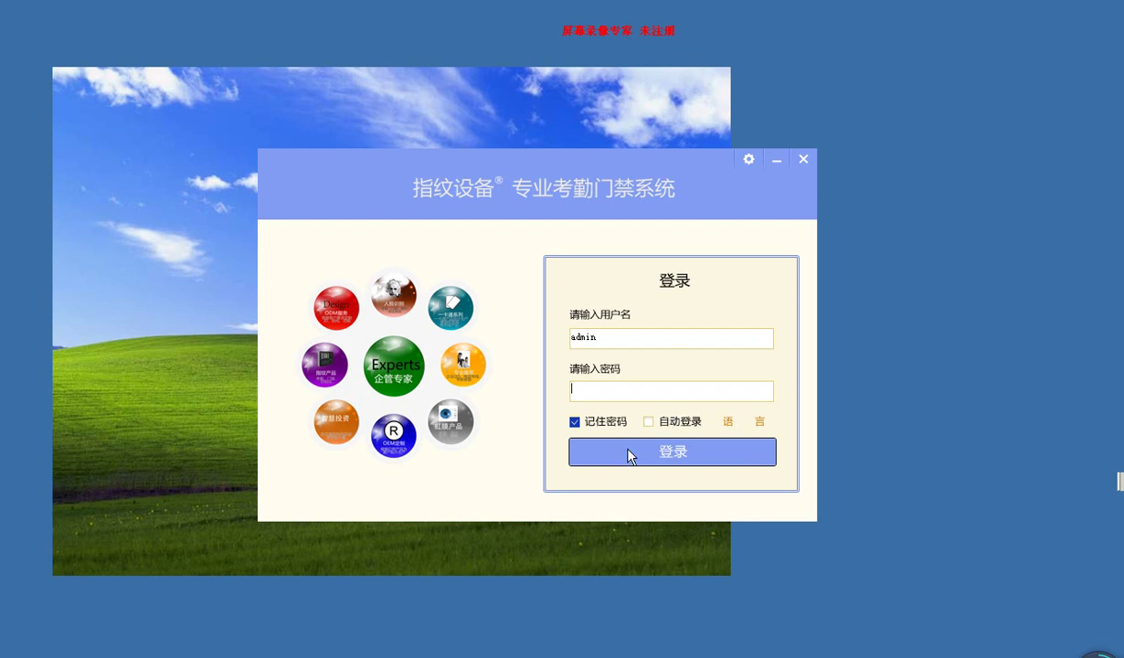
# Log in with the prefilled admin account and reposition the main window so its whole layout is on screen.
pyautogui.click(668, 454)
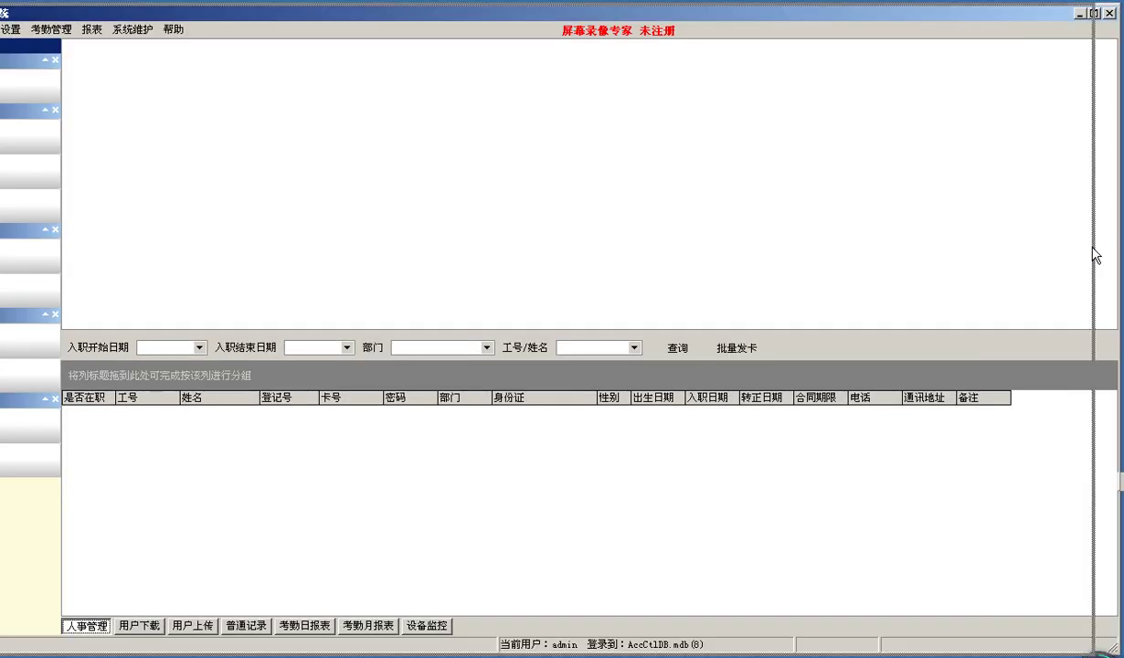
pyautogui.moveTo(1096, 256); pyautogui.dragTo(1013, 243)
pyautogui.moveTo(875, 29); pyautogui.dragTo(896, 17)
pyautogui.doubleClick(896, 18)
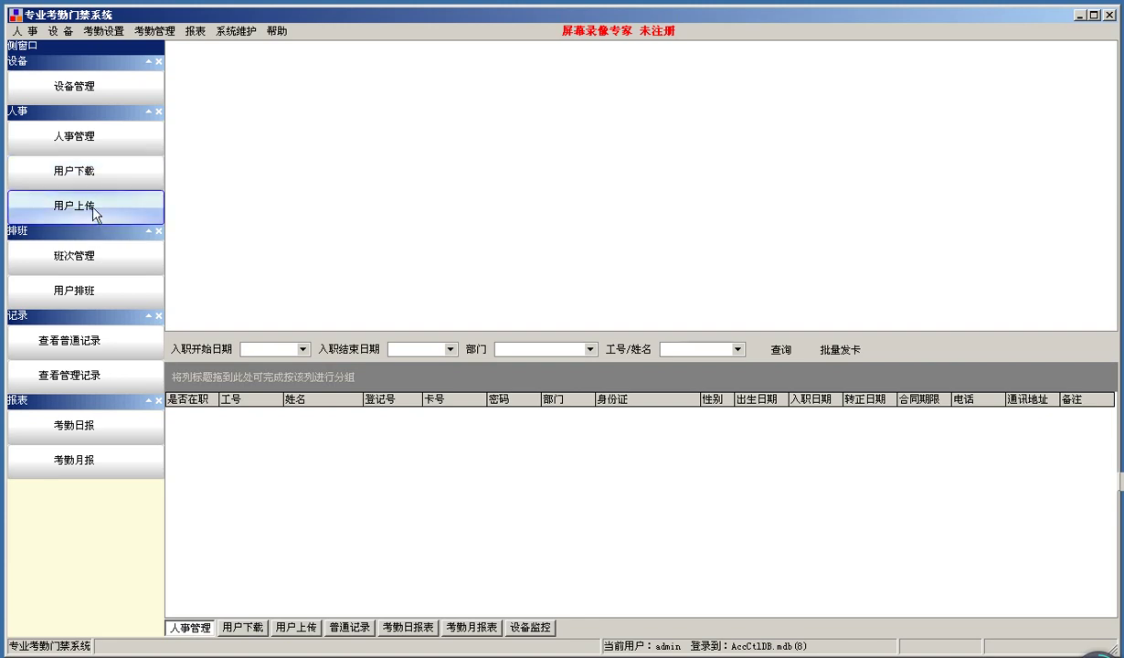
# Look through the 用户下载, 用户上传, 普通记录, 考勤日报表, 考勤月报表 and 设备监控 pages, and return to 人事管理.
pyautogui.click(67, 261)
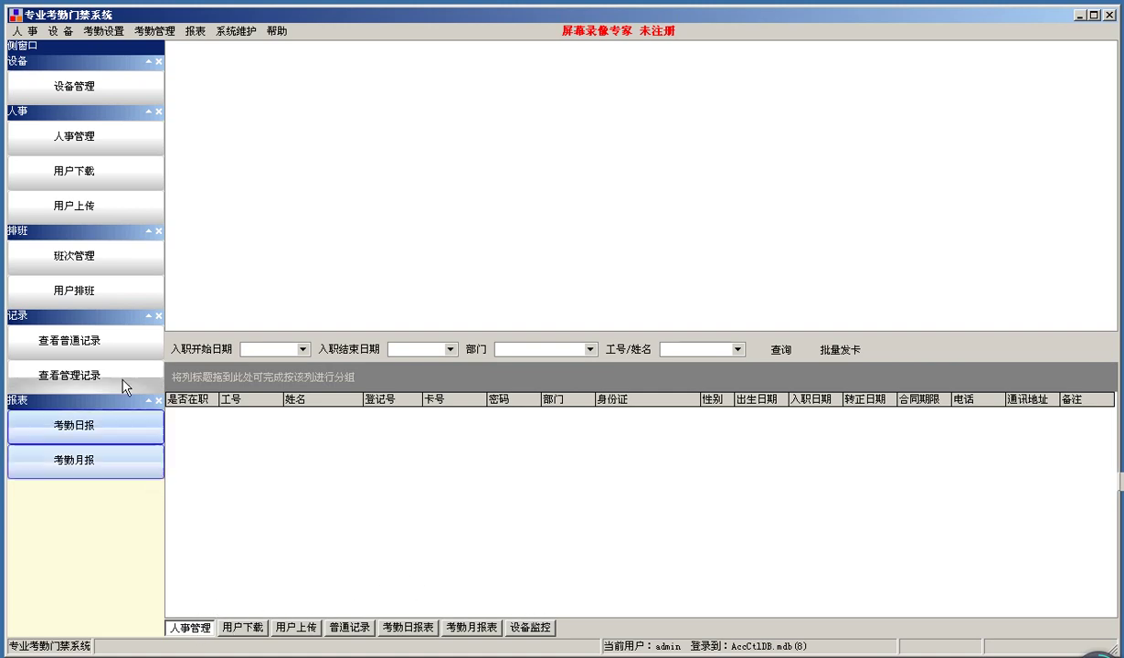
pyautogui.click(240, 627)
pyautogui.click(297, 627)
pyautogui.click(350, 626)
pyautogui.click(408, 627)
pyautogui.click(471, 627)
pyautogui.click(528, 627)
pyautogui.click(472, 627)
pyautogui.click(408, 627)
pyautogui.click(350, 627)
pyautogui.click(297, 627)
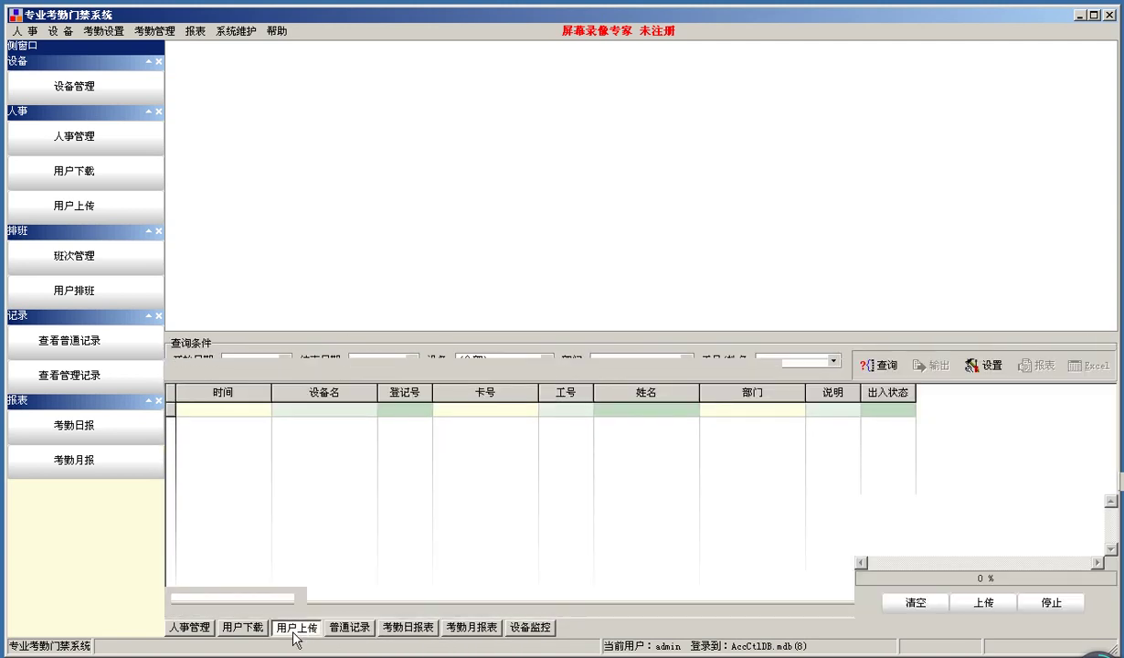
pyautogui.click(240, 629)
pyautogui.click(192, 628)
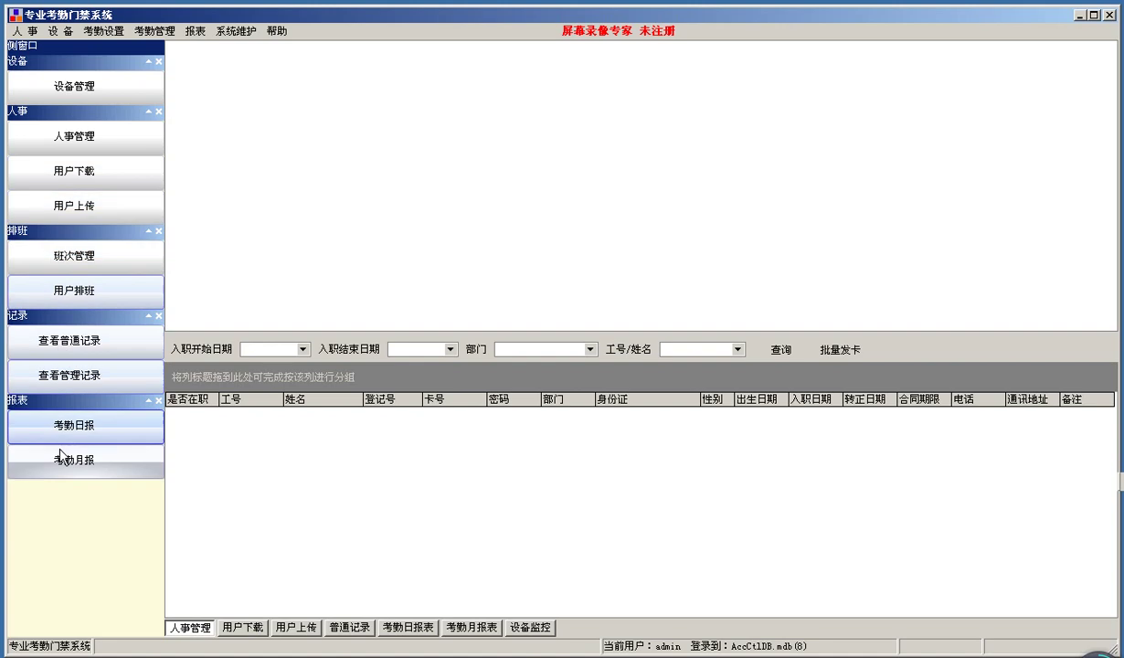
# In the window settings (窗口设置), assign 移动数据 to 快捷窗口9 and preview the layout.
pyautogui.click(238, 31)
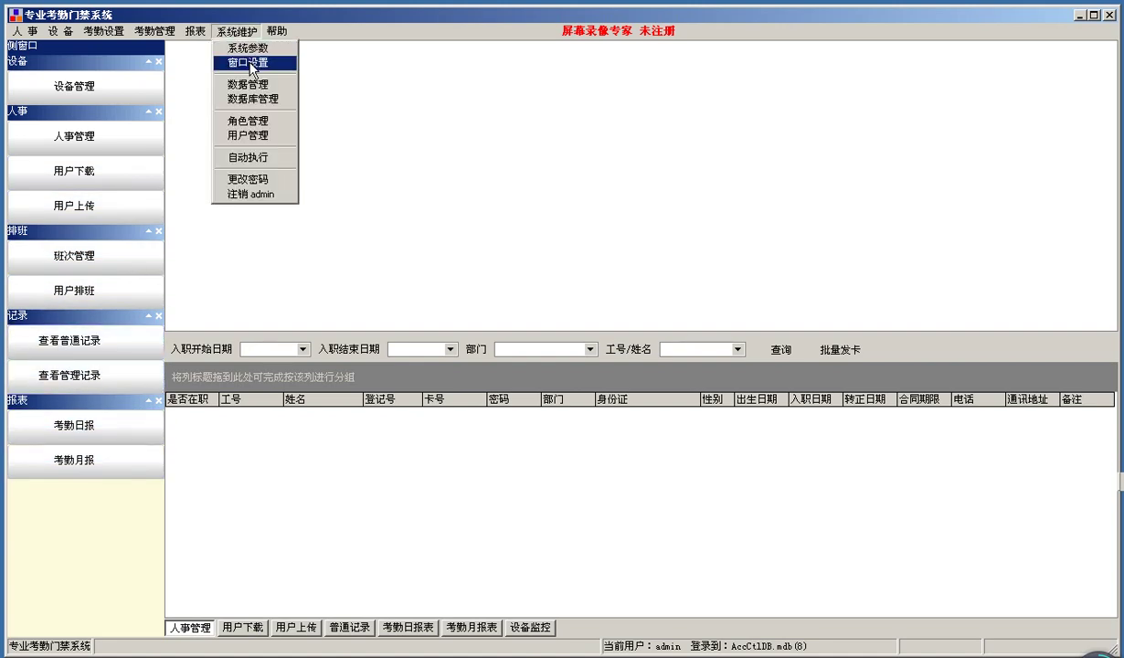
pyautogui.click(250, 64)
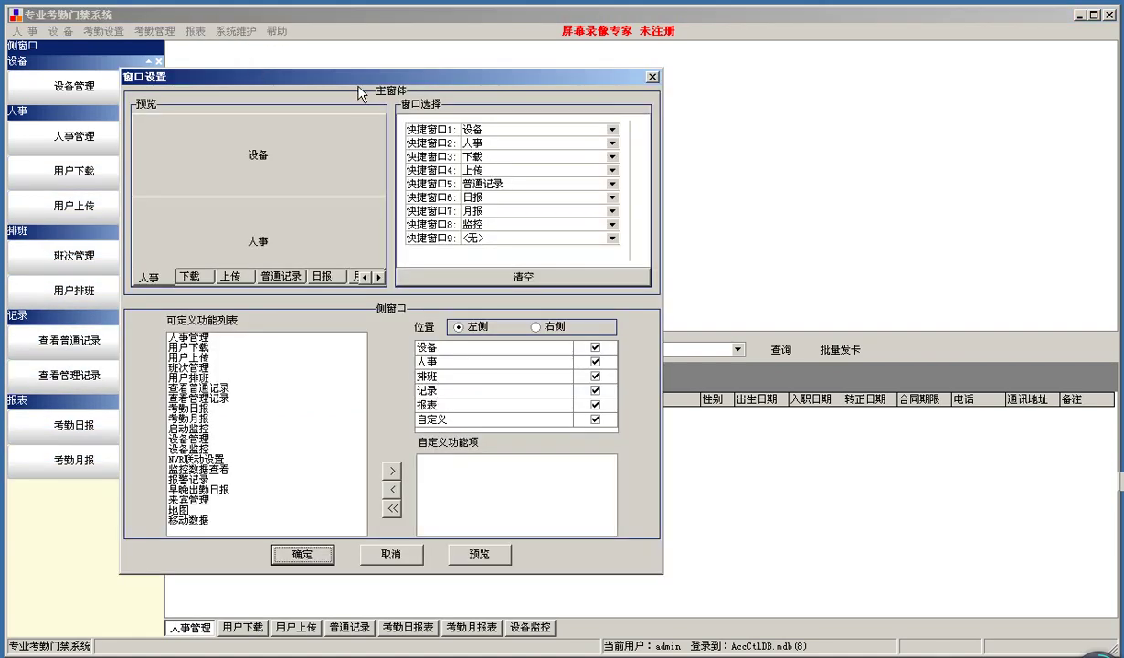
pyautogui.moveTo(363, 85); pyautogui.dragTo(582, 96)
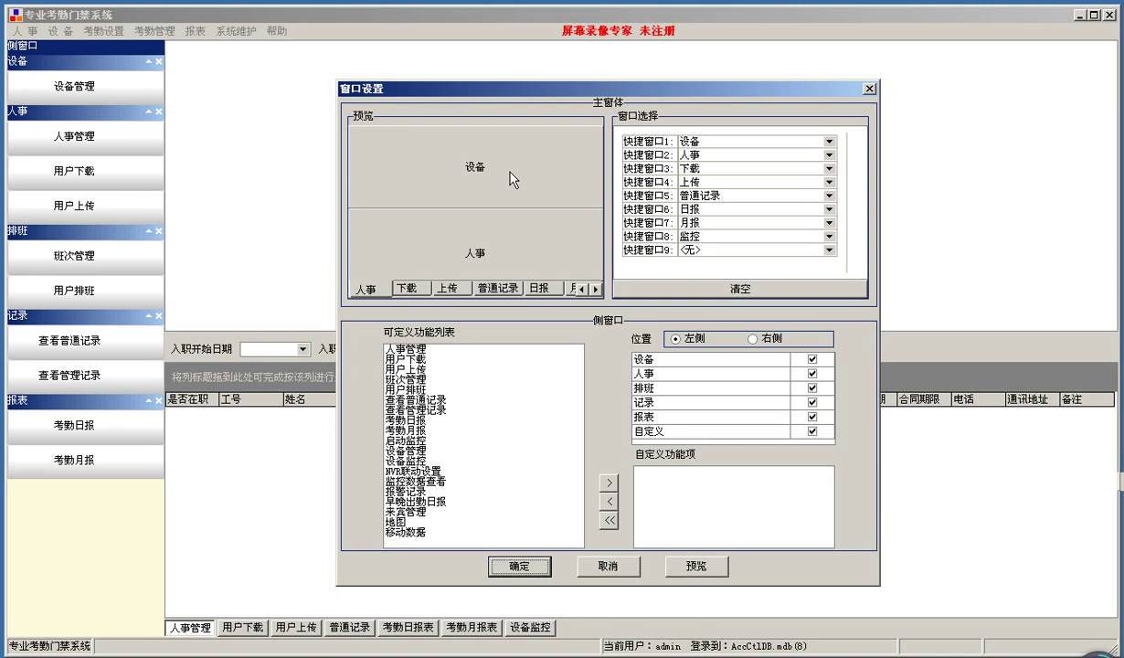
pyautogui.click(828, 142)
pyautogui.click(794, 136)
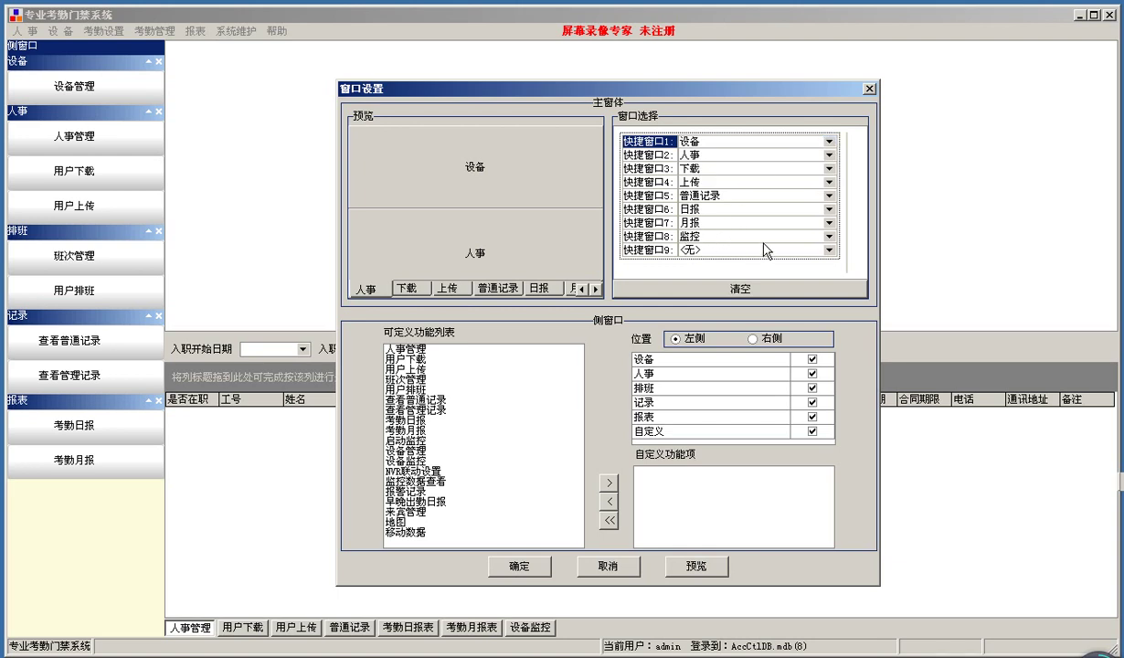
pyautogui.click(830, 251)
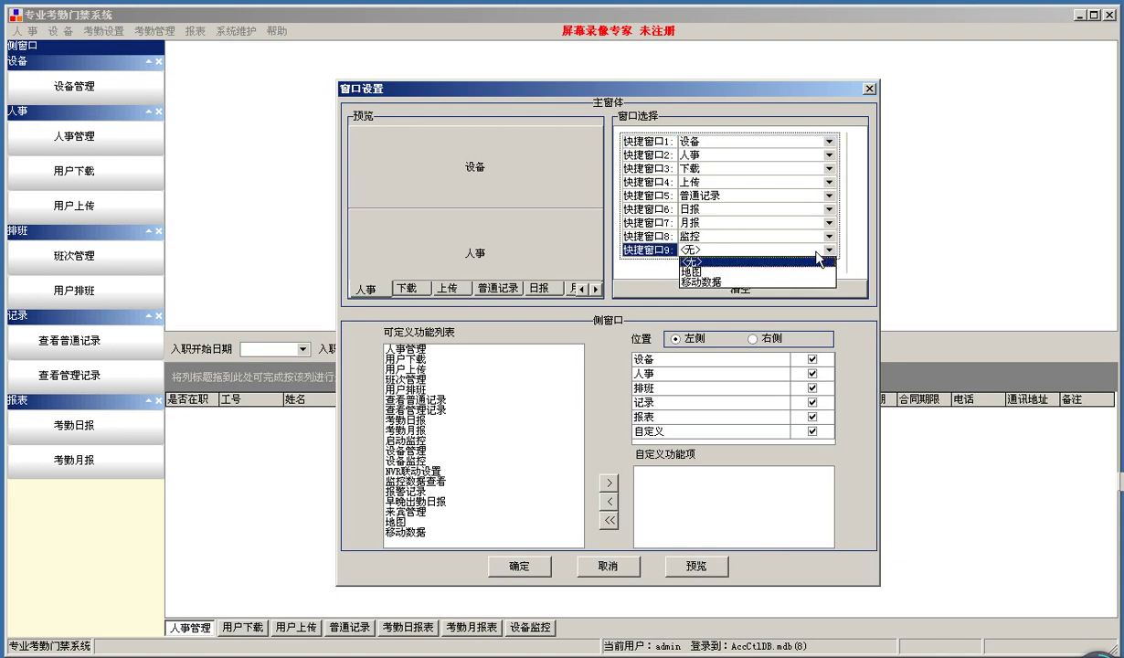
pyautogui.click(774, 284)
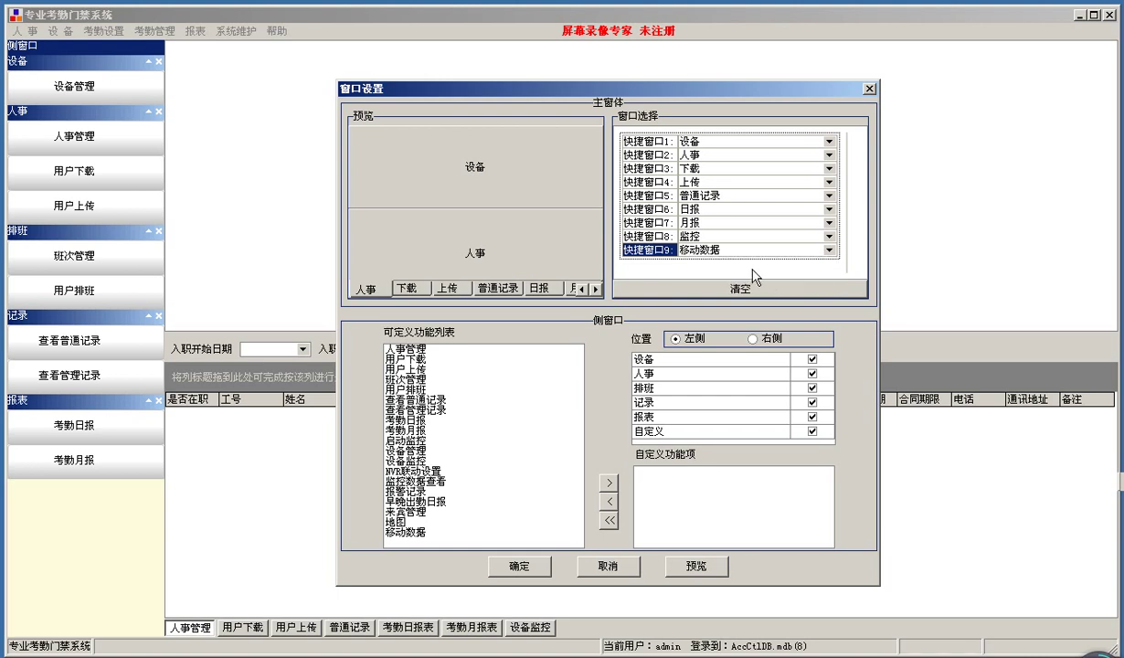
pyautogui.click(669, 560)
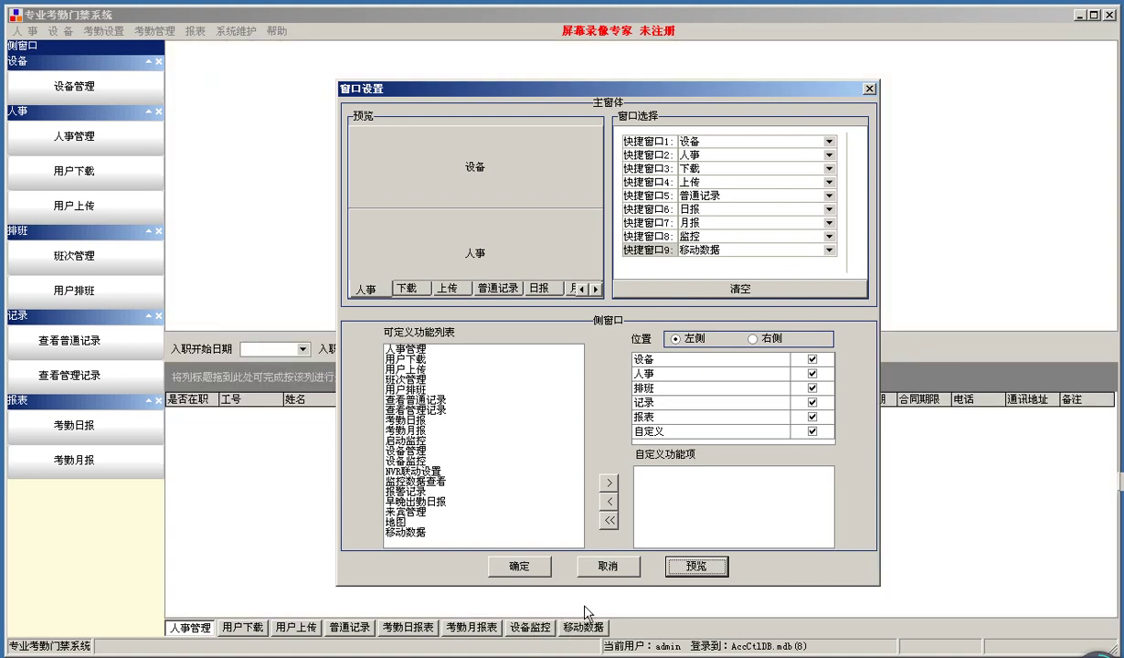
# Set 快捷窗口8 to <无> and preview the layout.
pyautogui.click(791, 235)
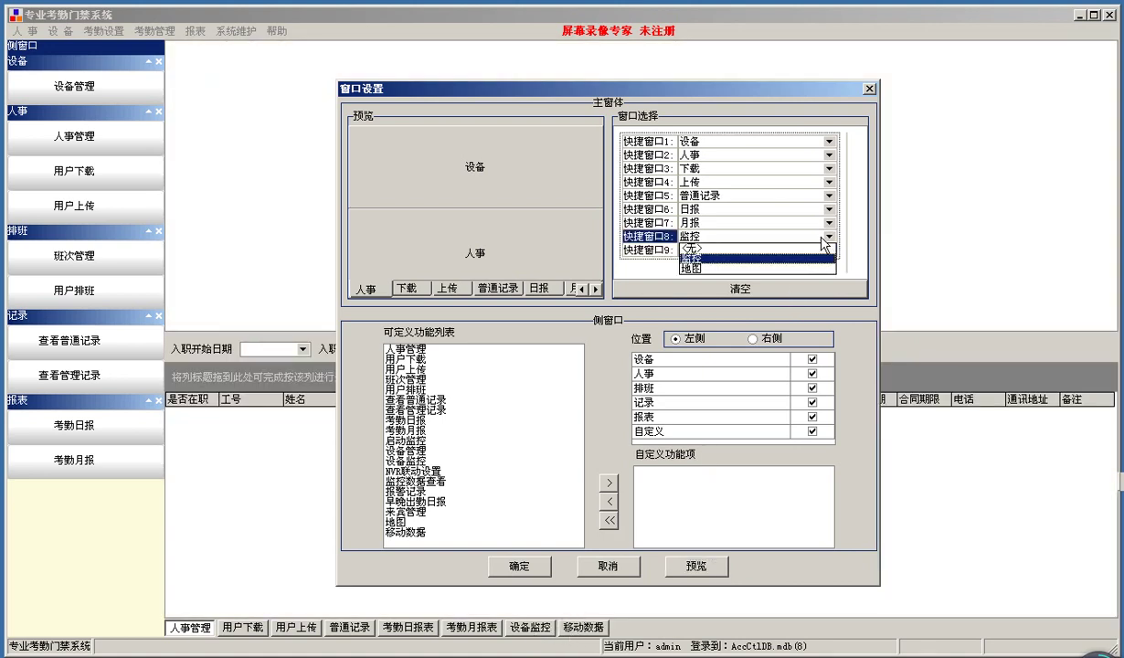
pyautogui.click(794, 248)
pyautogui.click(676, 554)
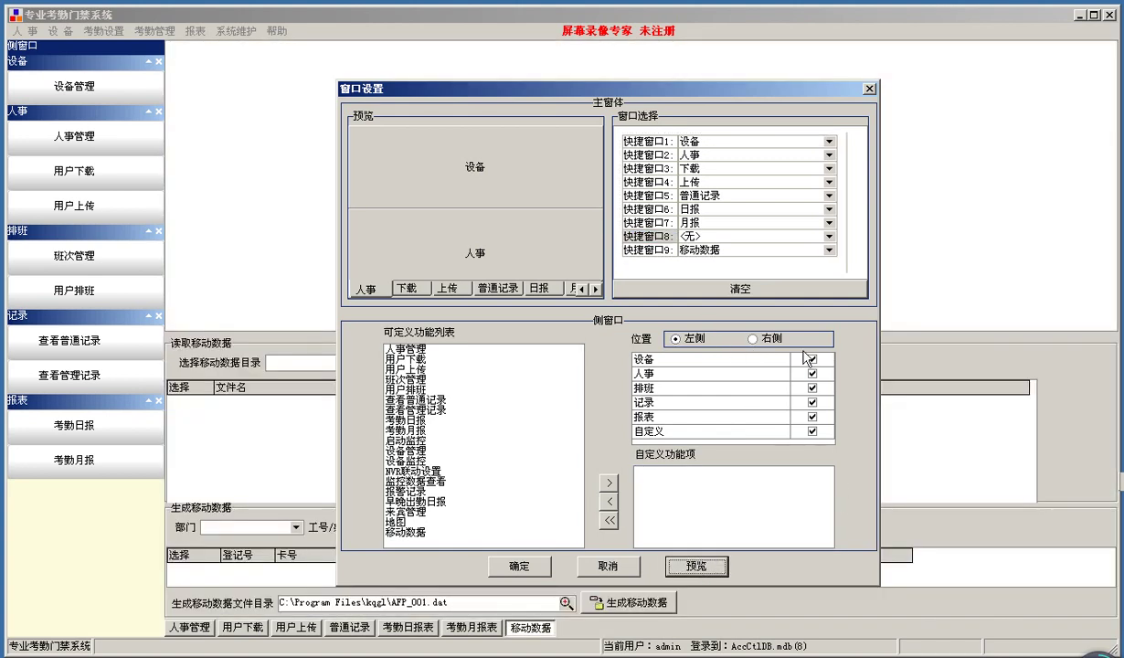
# Preview the side window with its position set to 右侧, and restore it to 左侧.
pyautogui.click(751, 338)
pyautogui.click(694, 567)
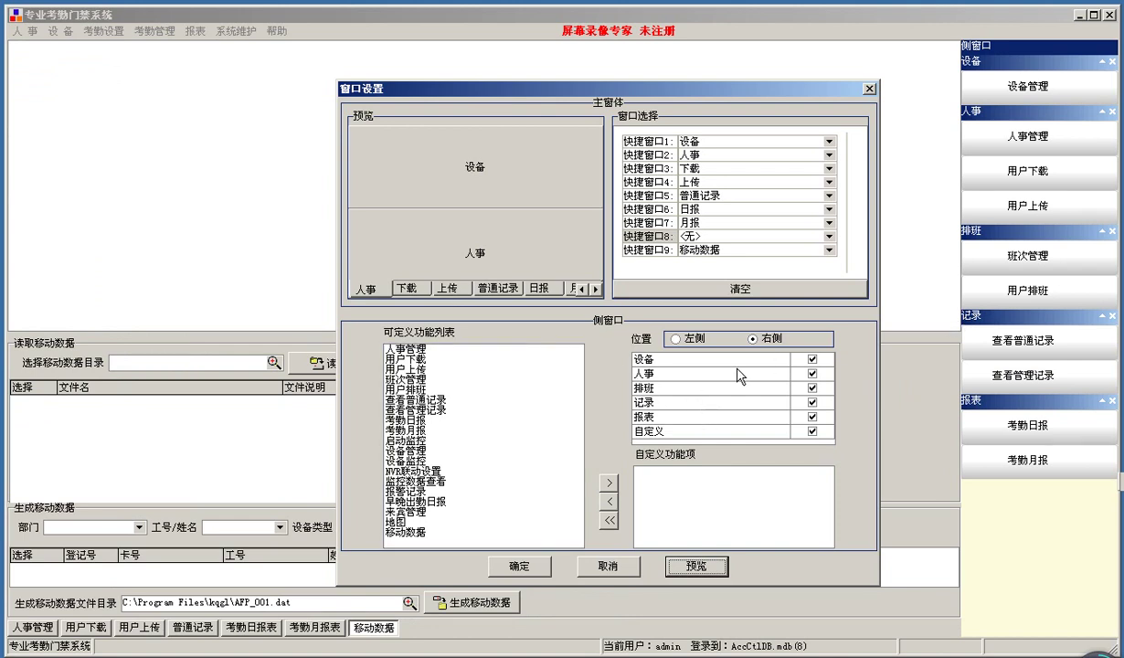
pyautogui.click(678, 340)
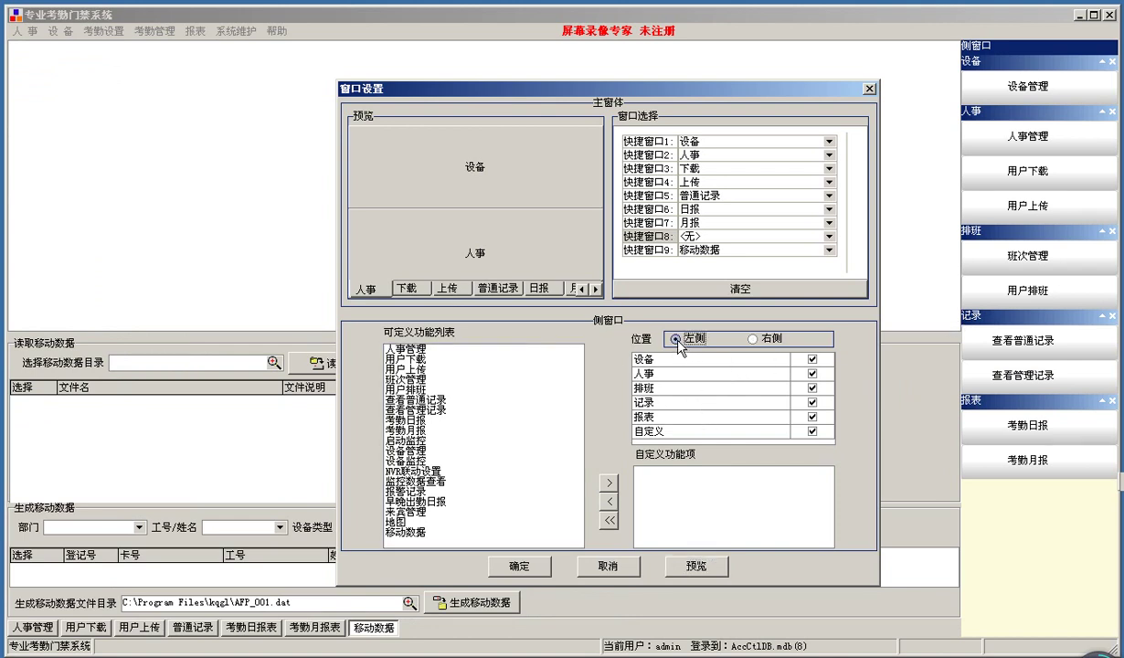
pyautogui.click(694, 564)
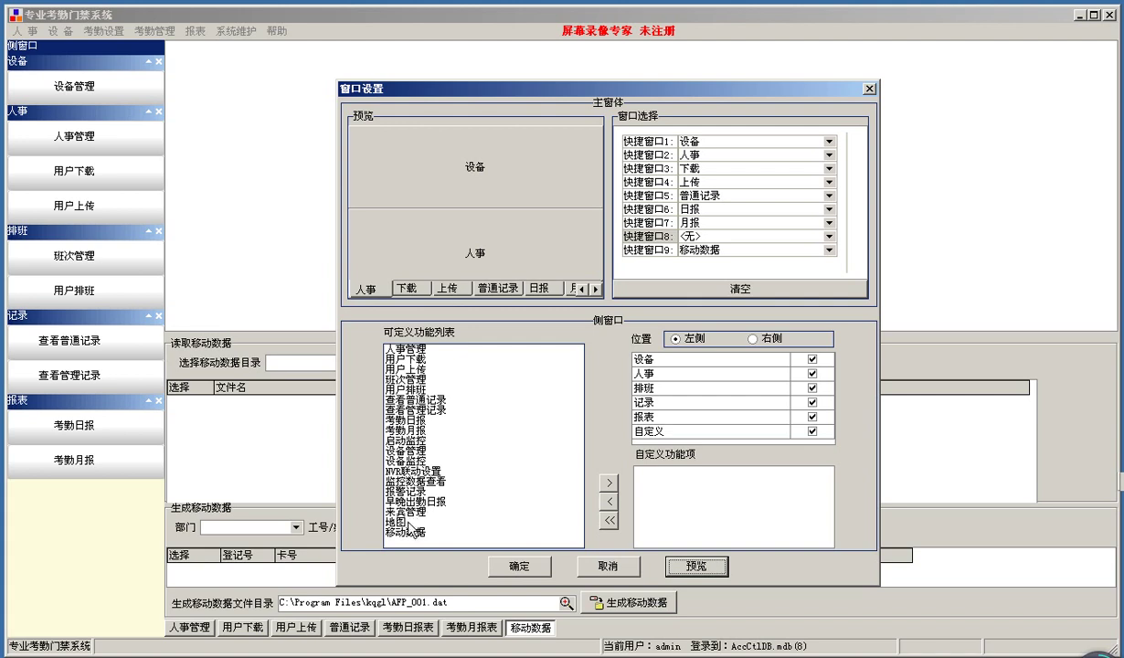
# Add 移动数据 to the side window's custom function items (自定义功能项), preview it, and apply the window settings.
pyautogui.click(407, 532)
pyautogui.click(609, 482)
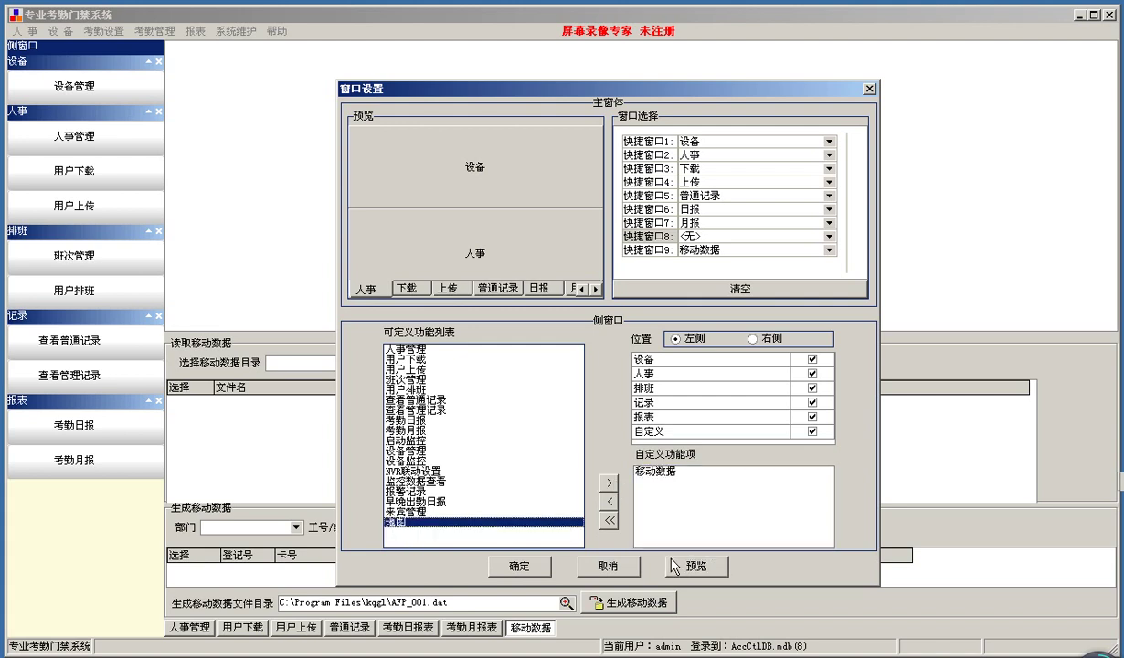
pyautogui.click(695, 566)
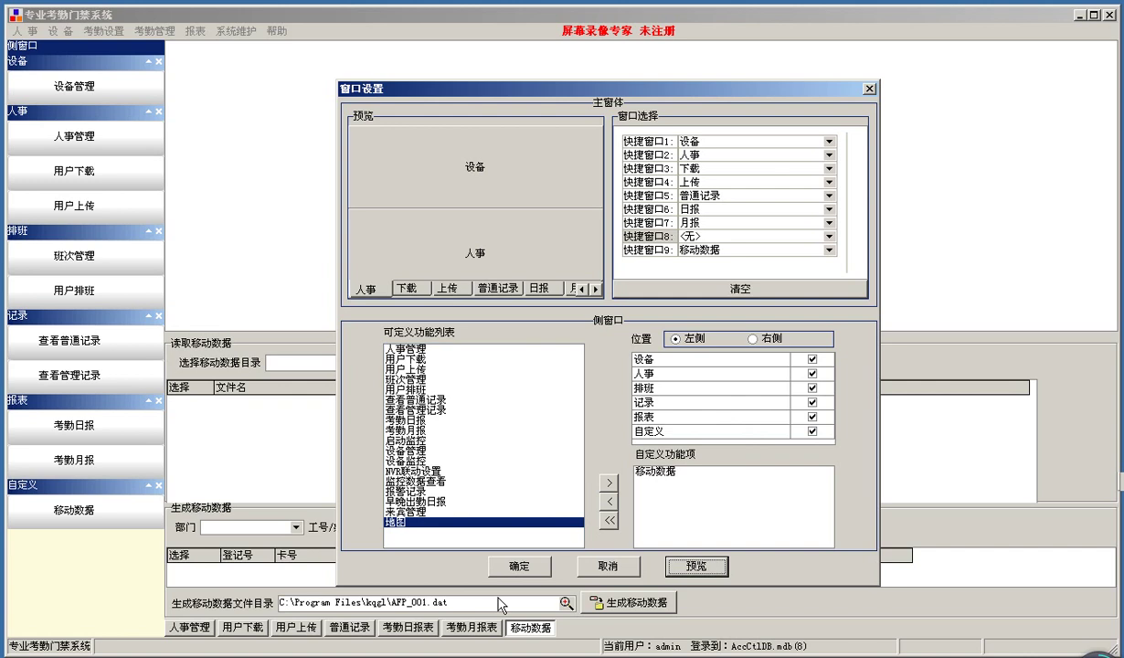
pyautogui.click(520, 565)
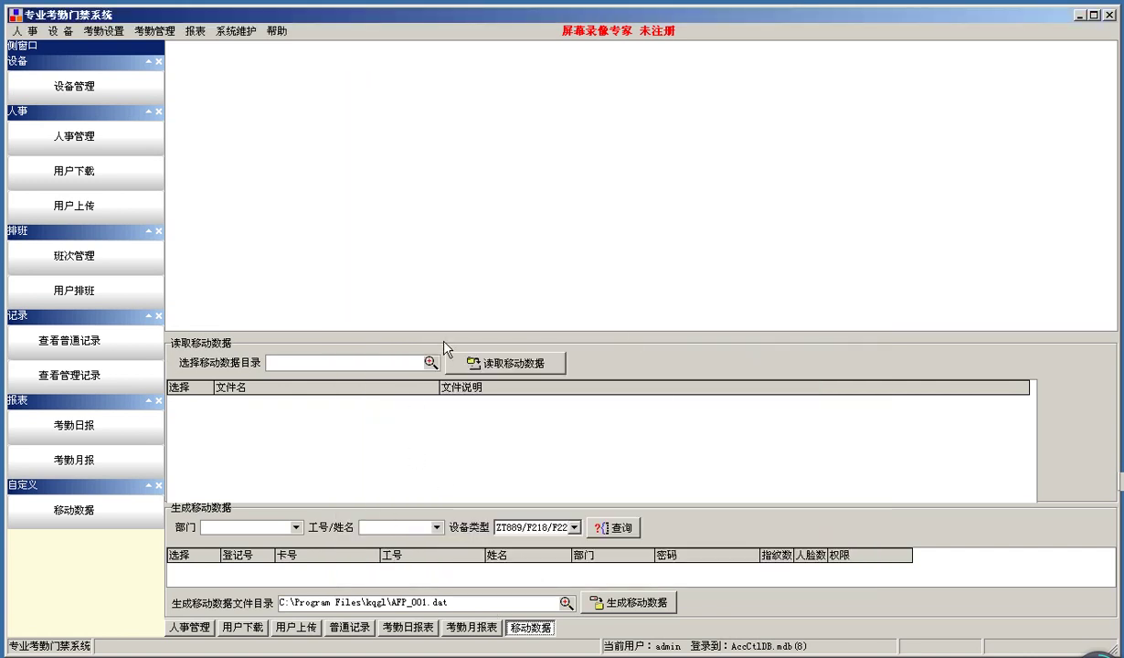
# Adjust the height of the device area above the shortcut windows, and show the 人事管理 window beneath it.
pyautogui.moveTo(451, 334)
pyautogui.mouseDown()
pyautogui.moveTo(469, 148)
pyautogui.moveTo(469, 203)
pyautogui.moveTo(487, 198)
pyautogui.moveTo(484, 169)
pyautogui.mouseUp()
pyautogui.moveTo(495, 220); pyautogui.dragTo(504, 168)
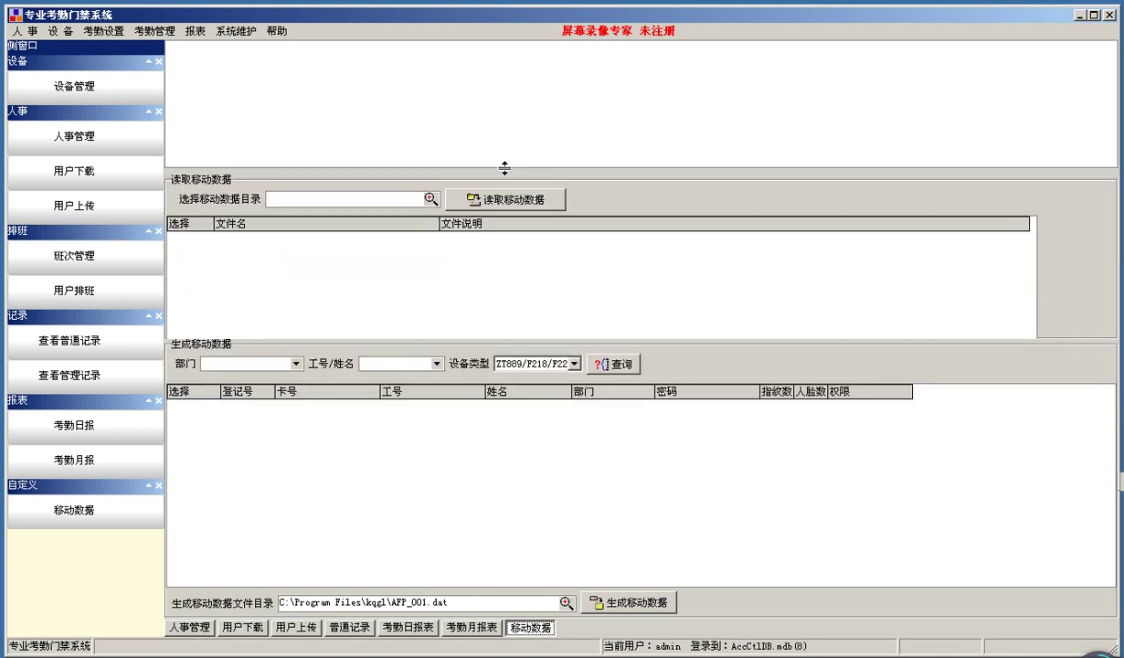
pyautogui.rightClick(361, 115)
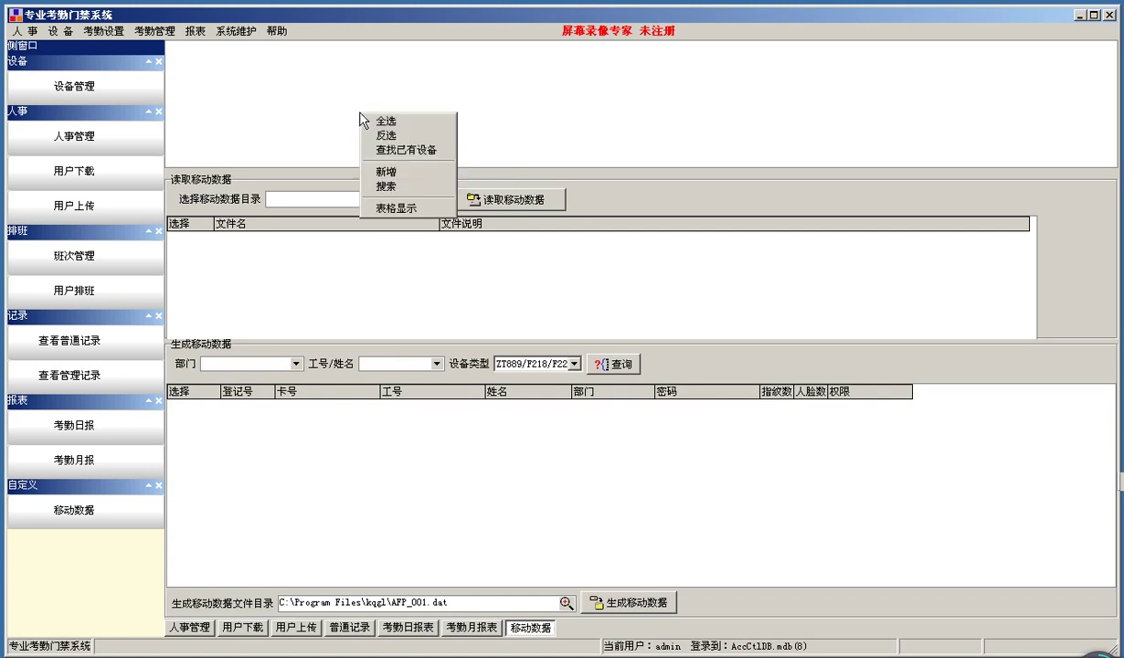
pyautogui.click(308, 117)
pyautogui.rightClick(307, 115)
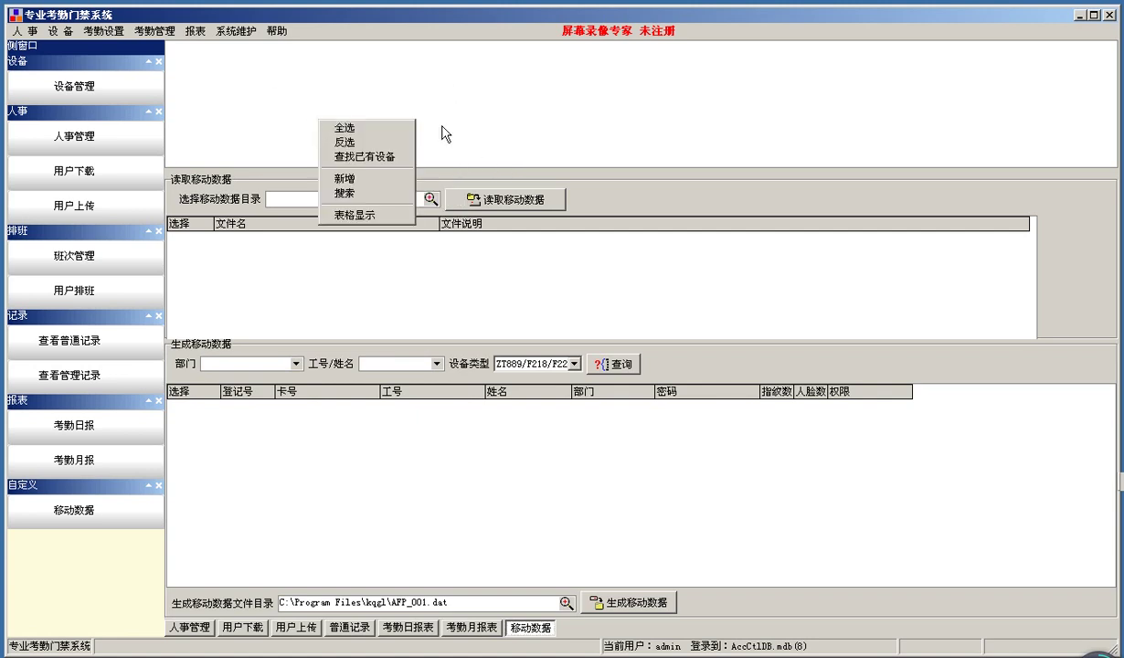
pyautogui.click(528, 97)
pyautogui.moveTo(469, 171); pyautogui.dragTo(490, 223)
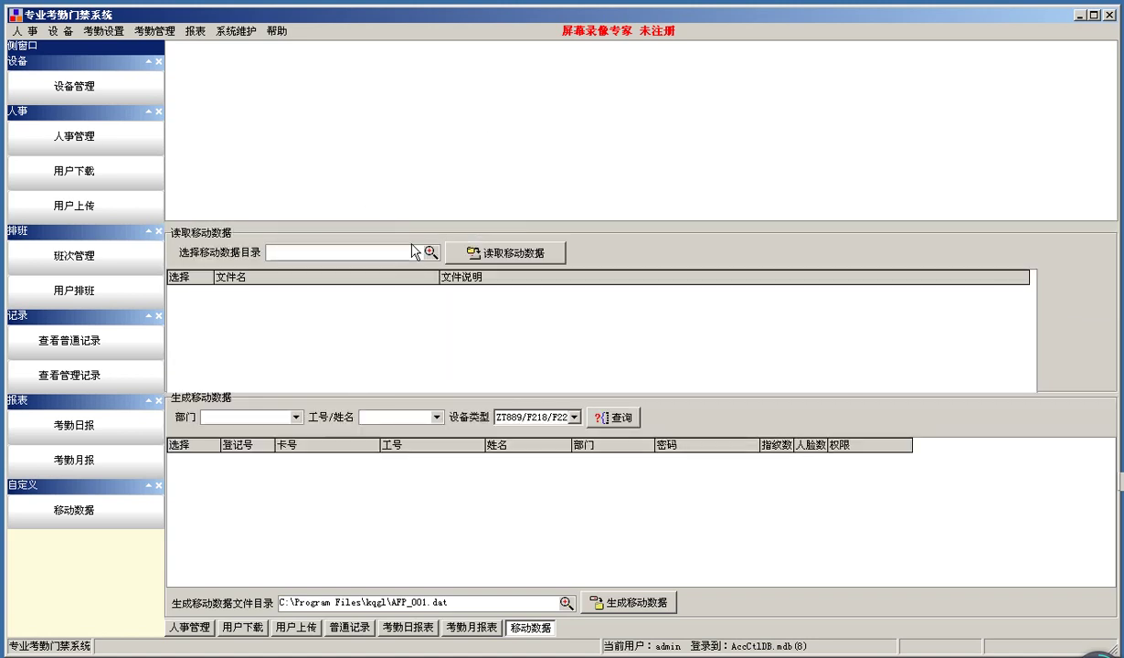
pyautogui.click(193, 625)
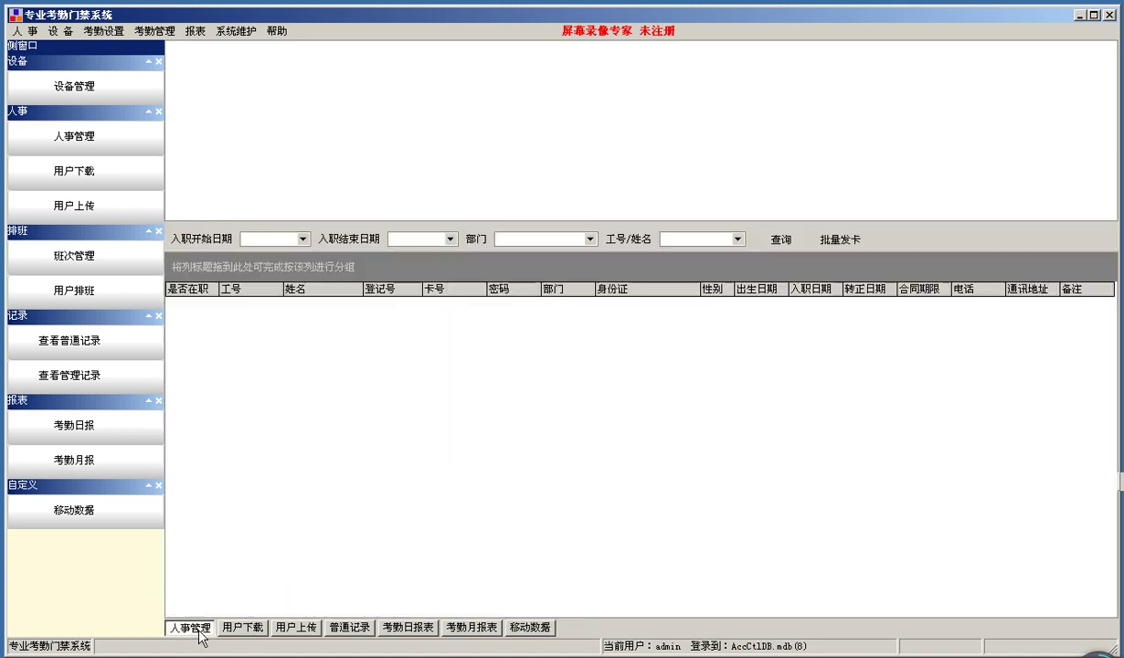
pyautogui.moveTo(421, 221); pyautogui.dragTo(423, 272)
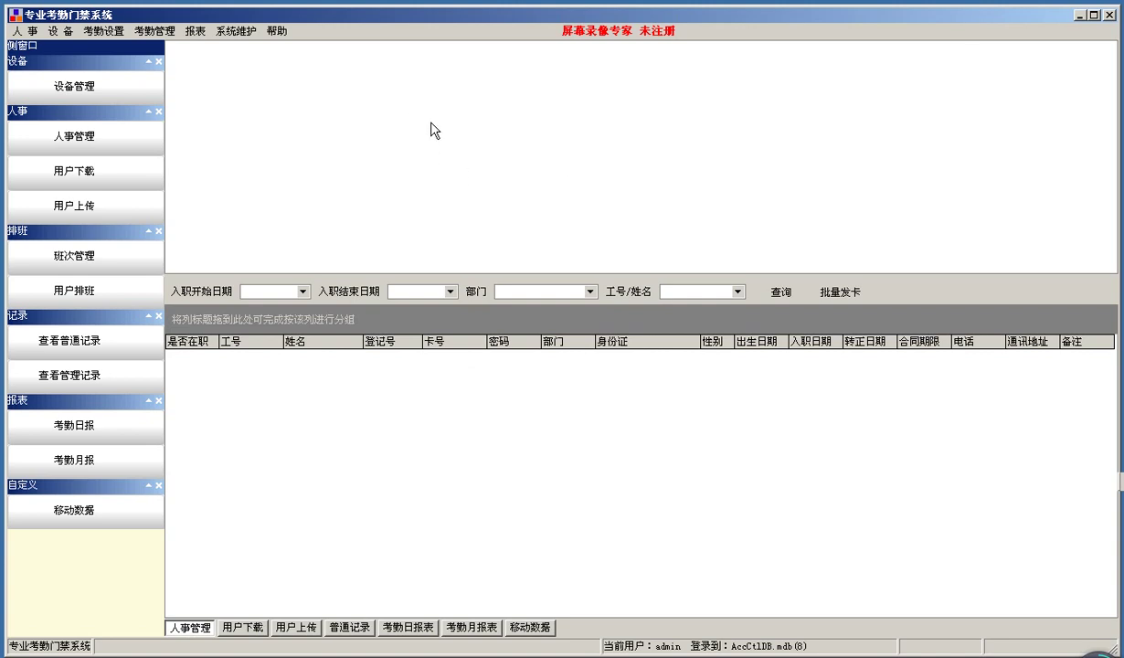
# Search for control boards, view the batch execution options without running them, and close the search window.
pyautogui.rightClick(339, 113)
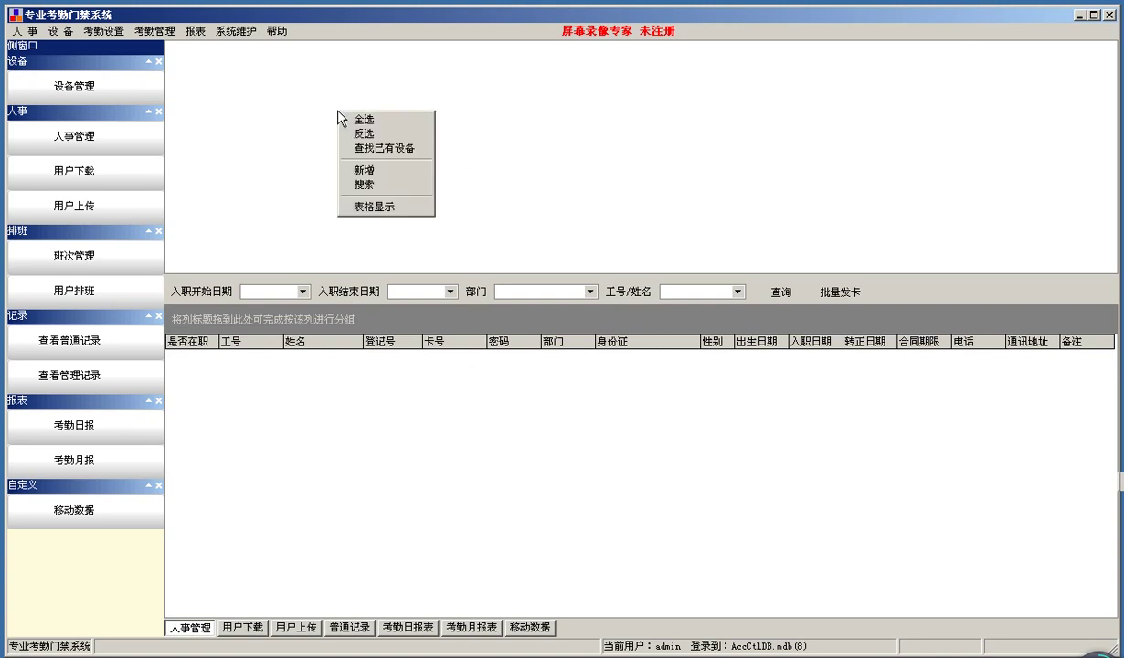
pyautogui.click(382, 184)
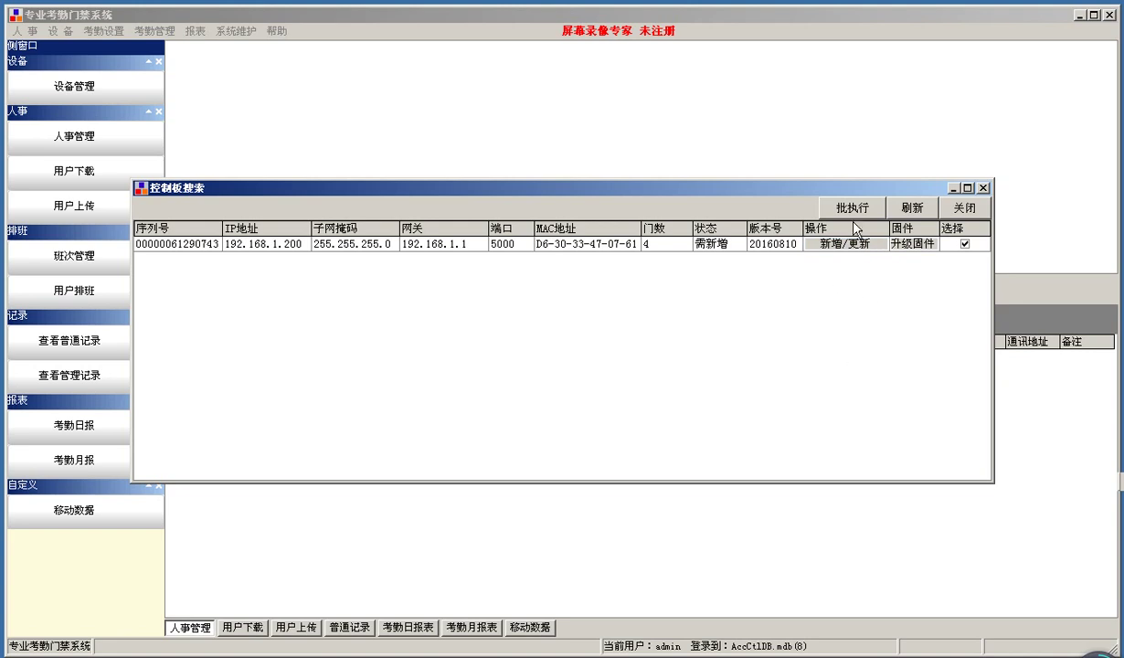
pyautogui.click(822, 207)
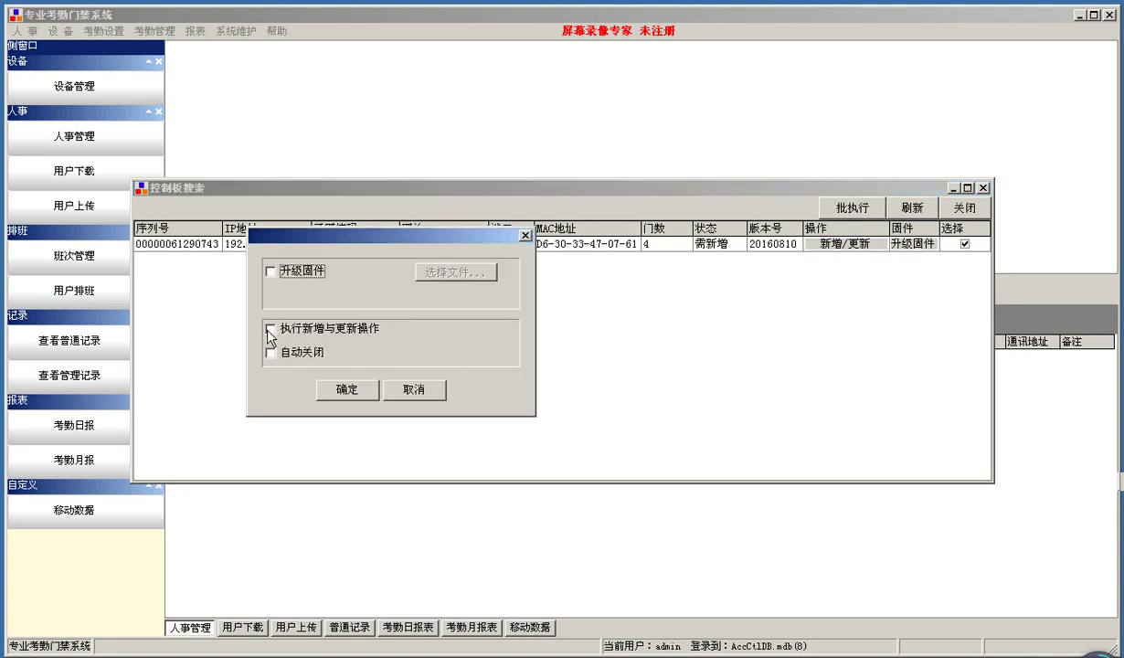
pyautogui.click(426, 392)
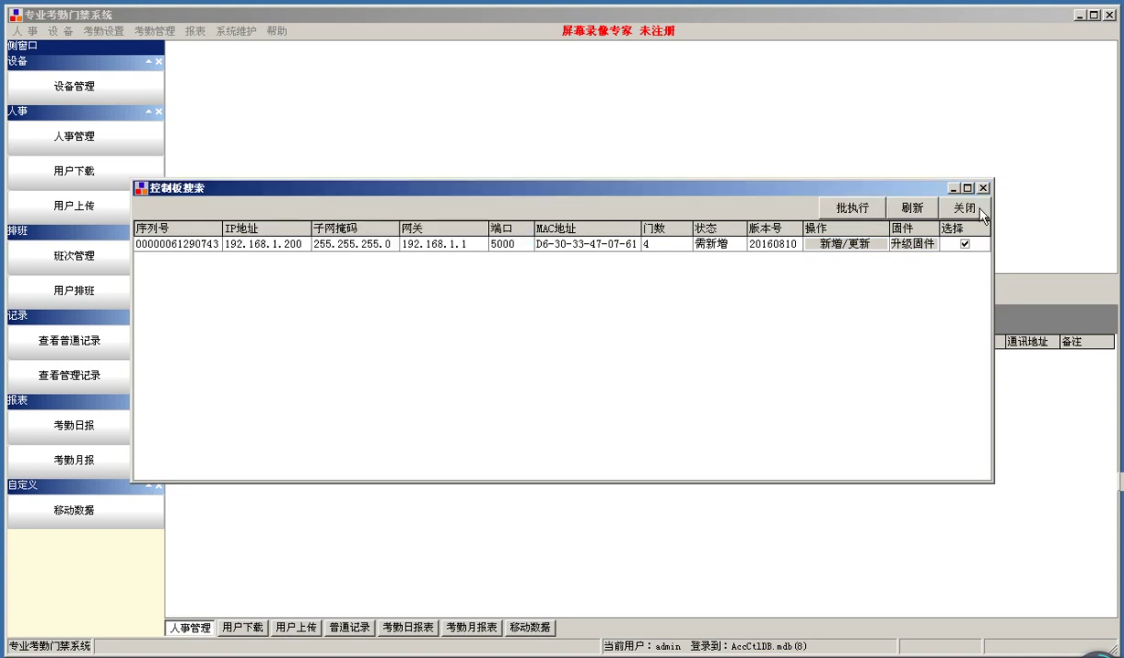
pyautogui.click(943, 203)
# Add a new device of model ZT889/F218/F220, naming it ZT889 and setting its IP address to 192.168.1.158.
pyautogui.rightClick(322, 151)
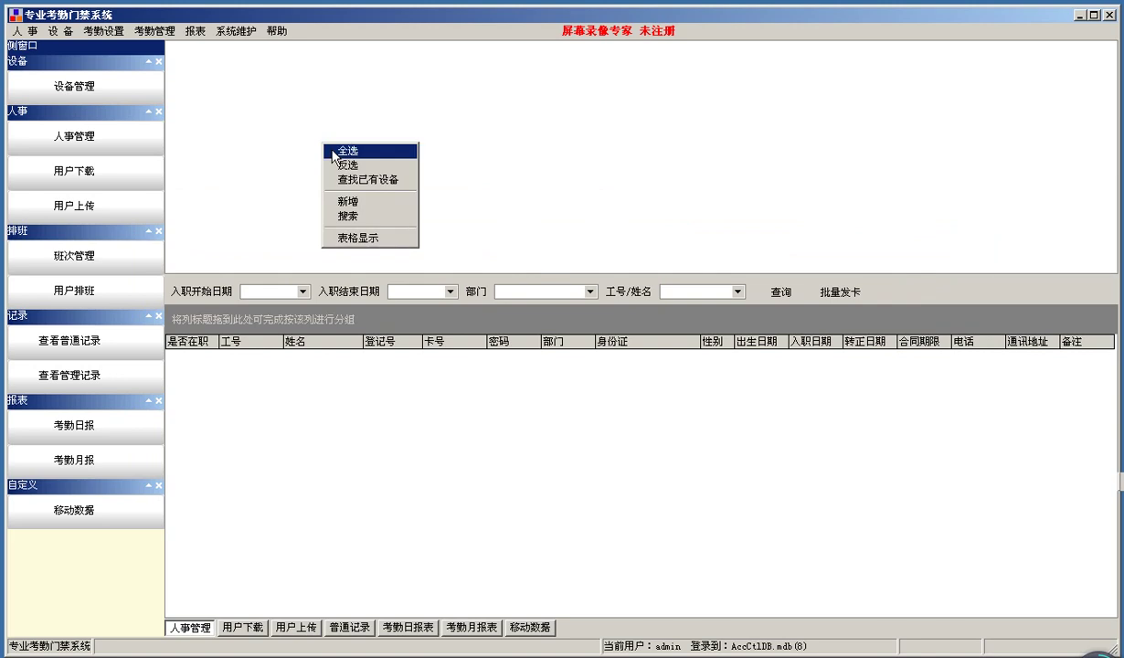
pyautogui.click(347, 199)
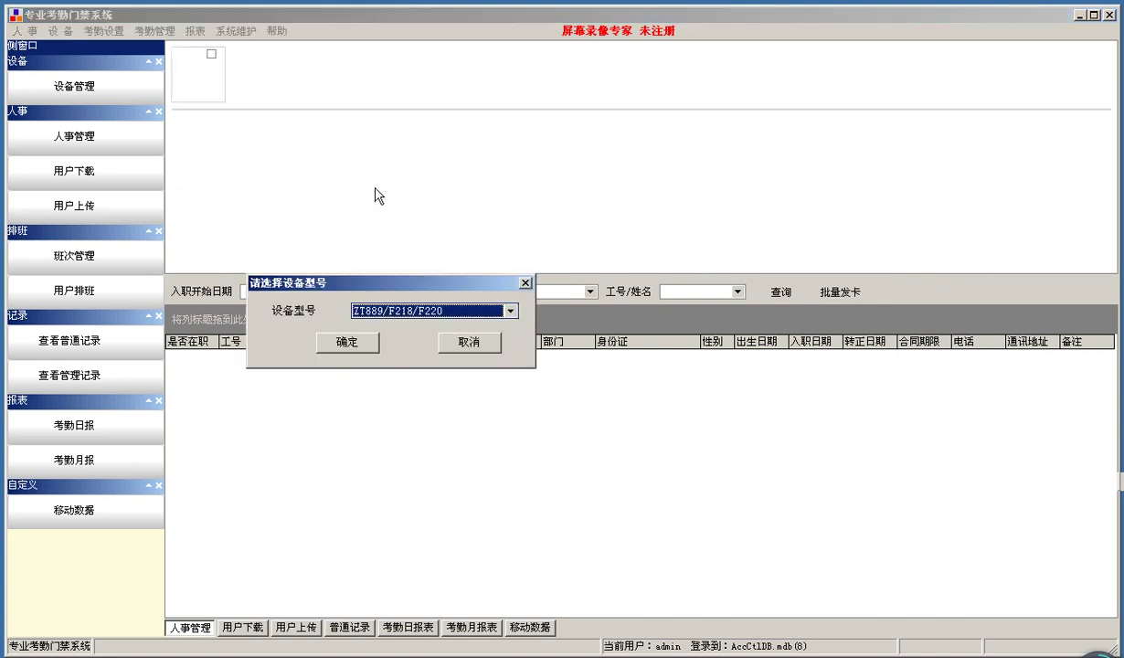
pyautogui.click(365, 347)
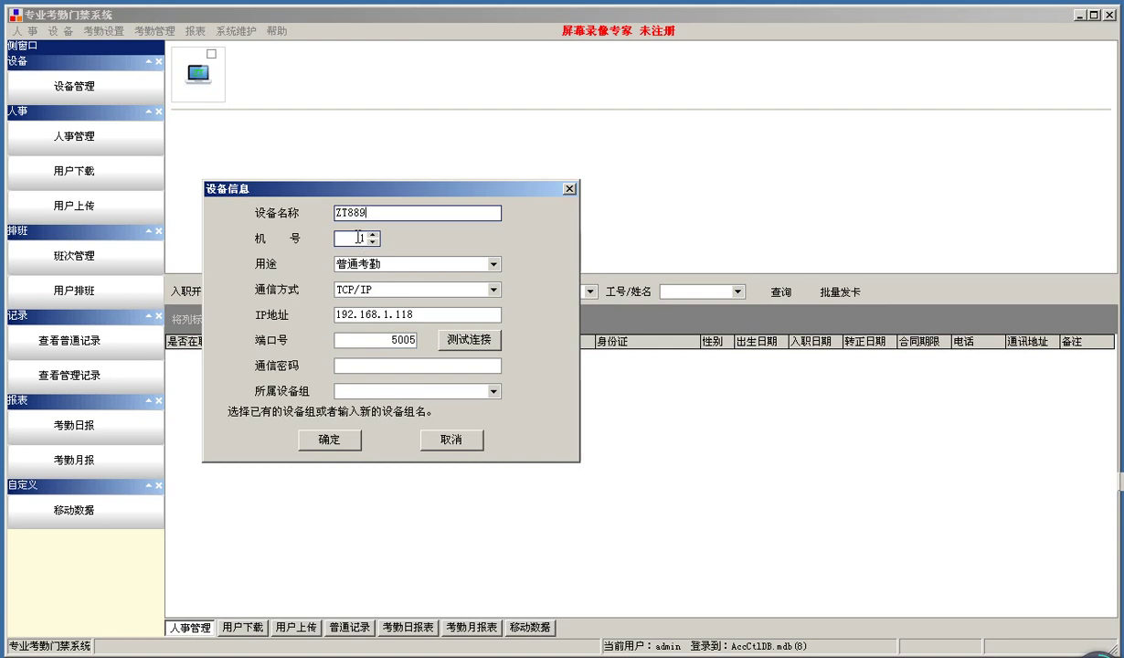
pyautogui.click(428, 314)
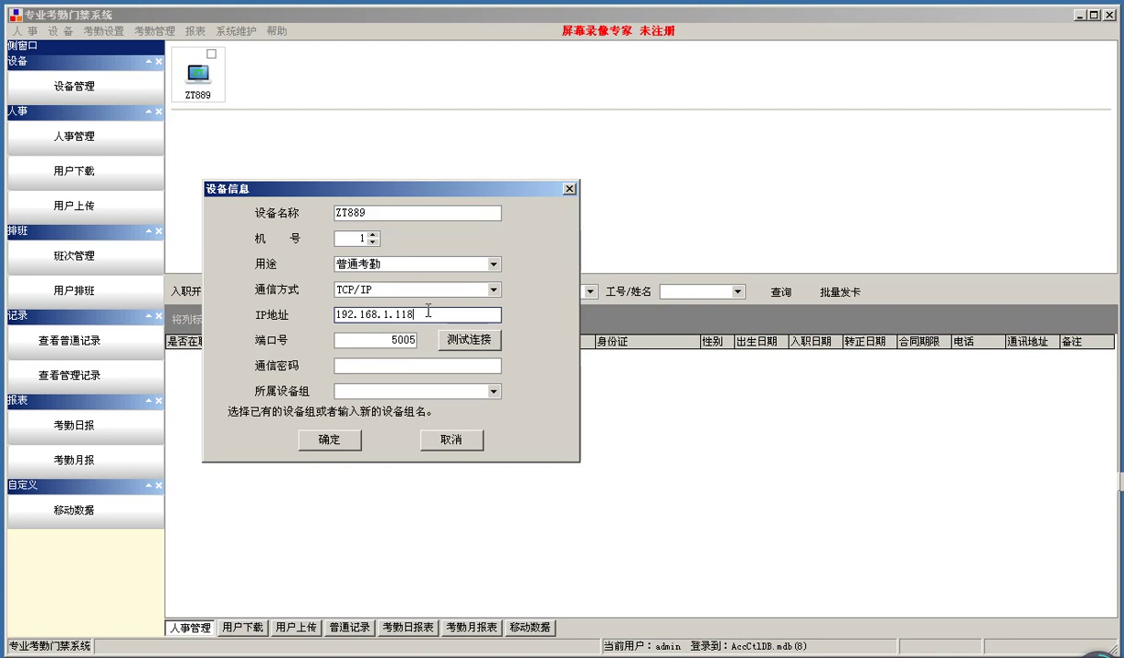
pyautogui.moveTo(409, 311); pyautogui.dragTo(402, 309)
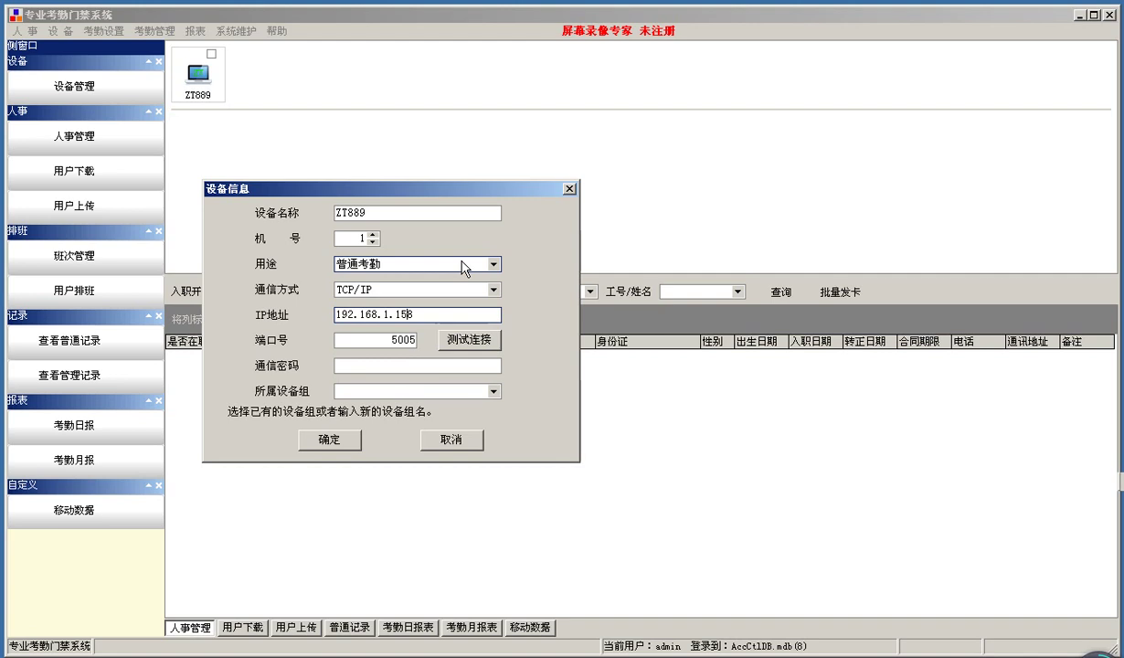
# Test the connection to the new ZT889 device and save its parameters.
pyautogui.click(482, 341)
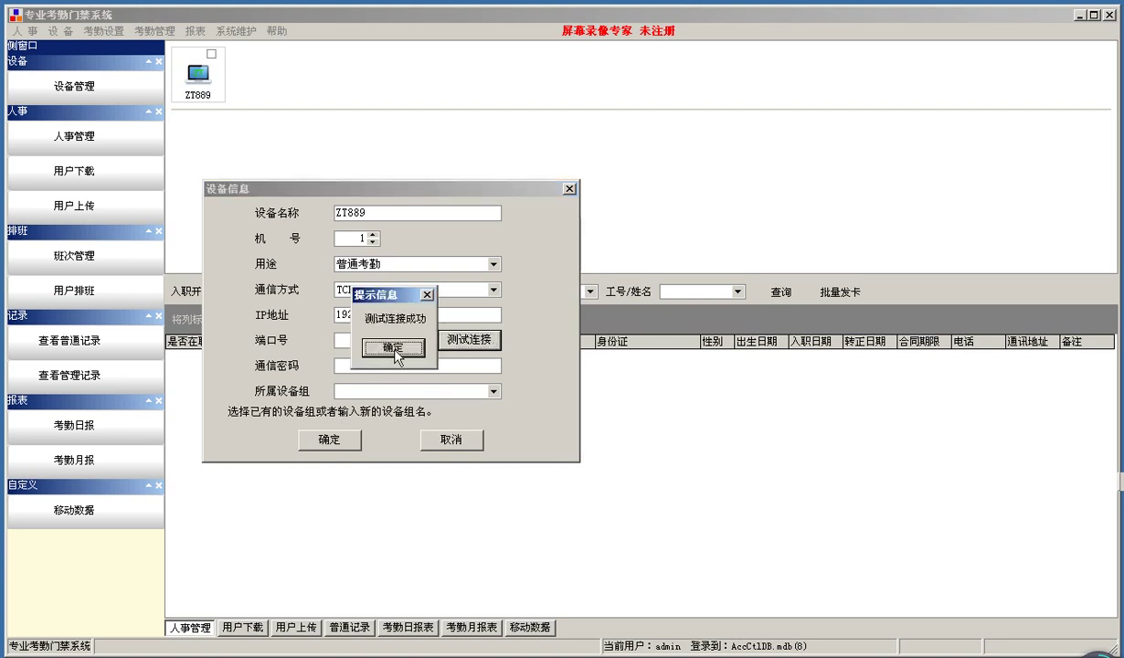
pyautogui.click(393, 348)
pyautogui.click(331, 437)
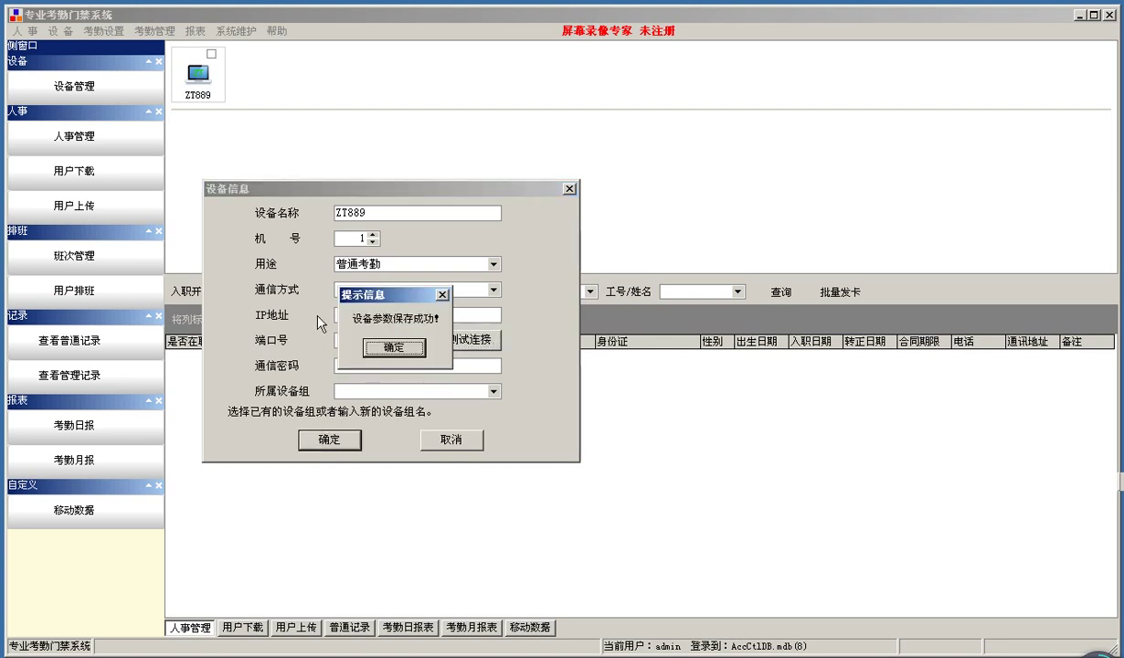
pyautogui.click(390, 346)
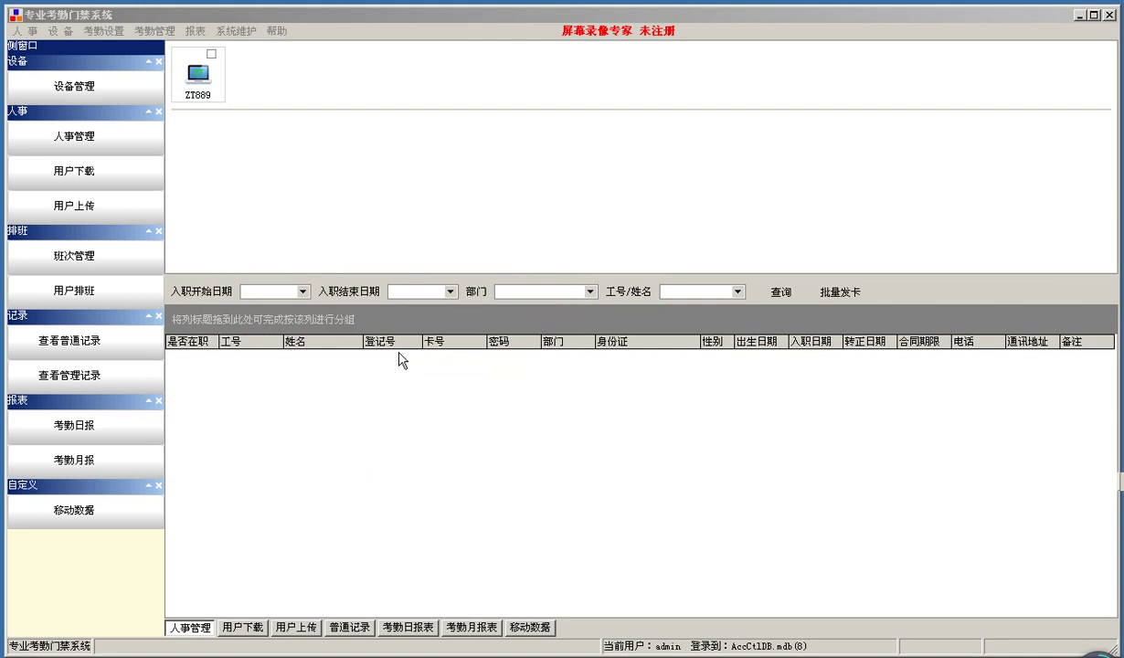
# Run the remote door opening (远程开门) on the ZT889 device and close the task log.
pyautogui.rightClick(205, 92)
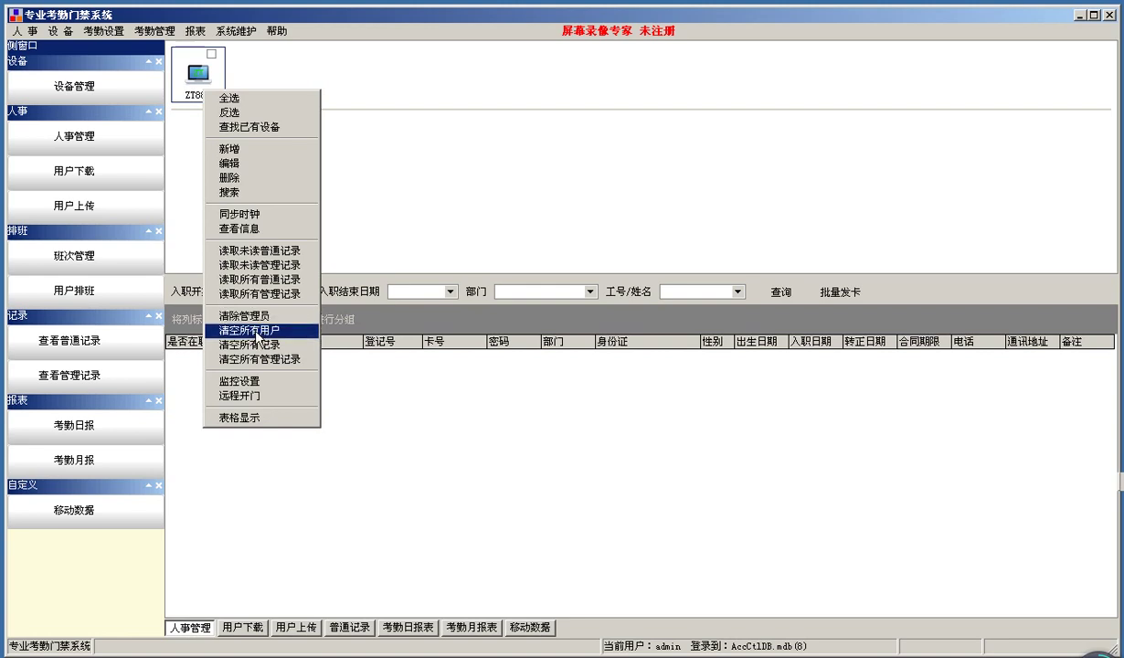
pyautogui.click(241, 397)
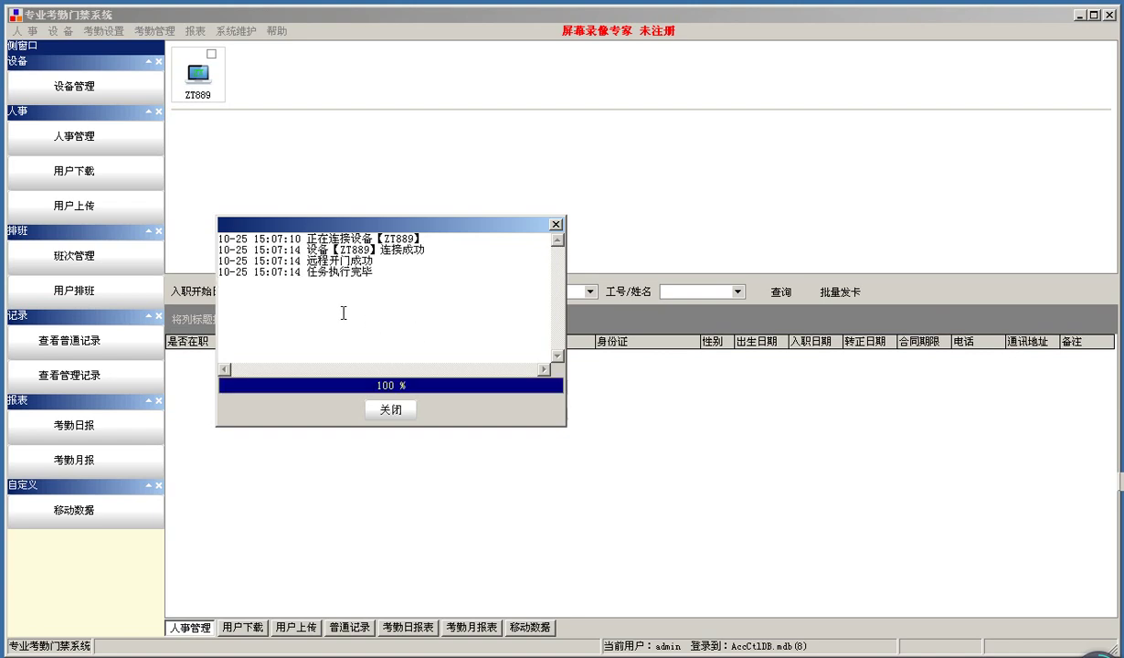
pyautogui.click(382, 410)
# Set the ZT889's monitoring (监控设置) port to 7500 with IP 192.168.1.5, apply it to the device, and close the log.
pyautogui.rightClick(192, 74)
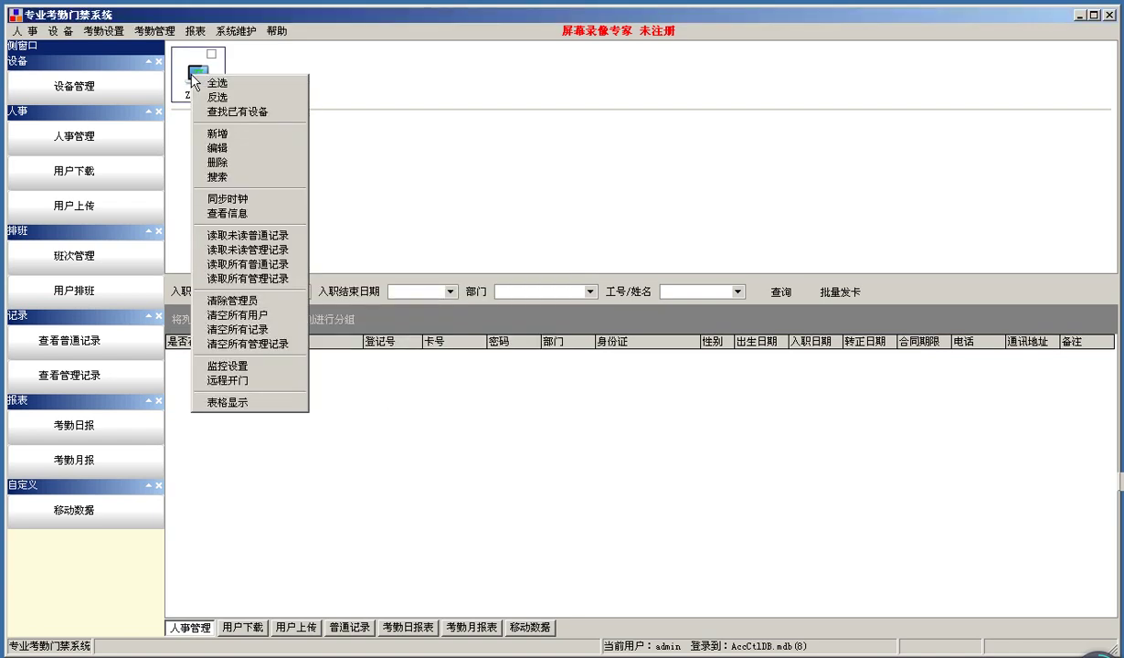
pyautogui.click(233, 369)
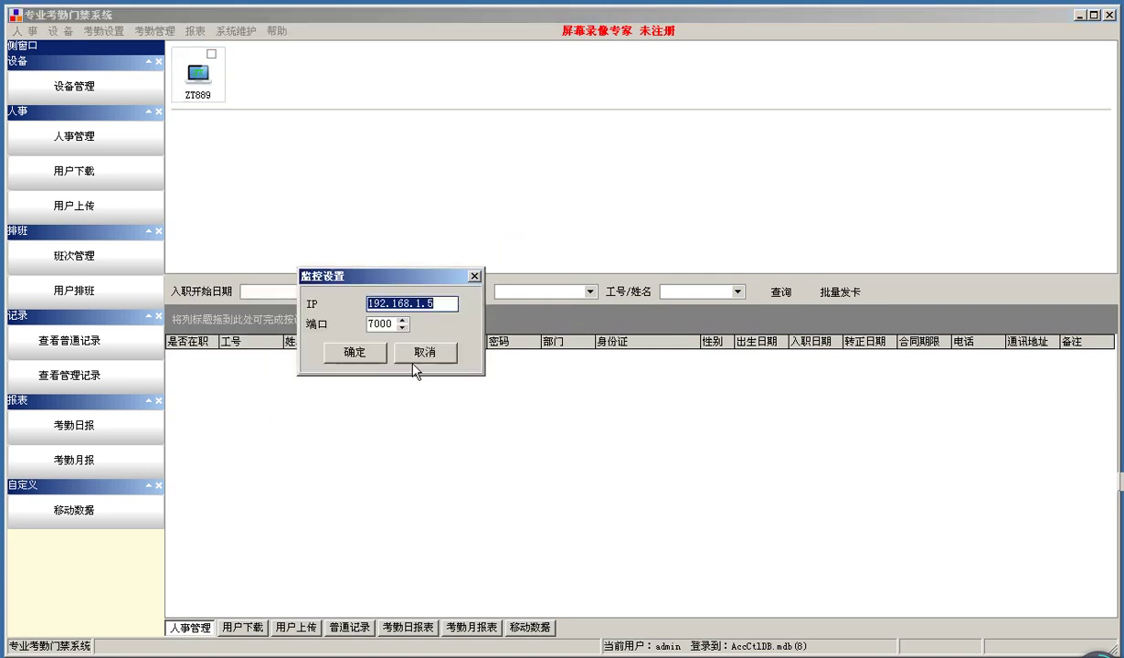
pyautogui.click(374, 322)
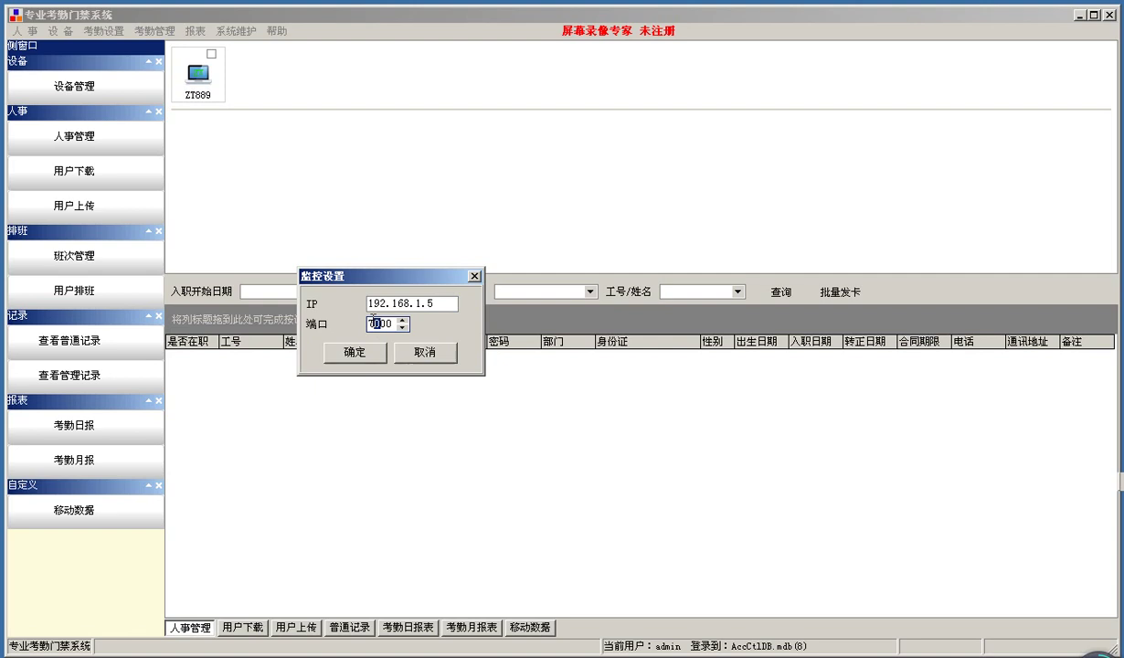
pyautogui.click(355, 362)
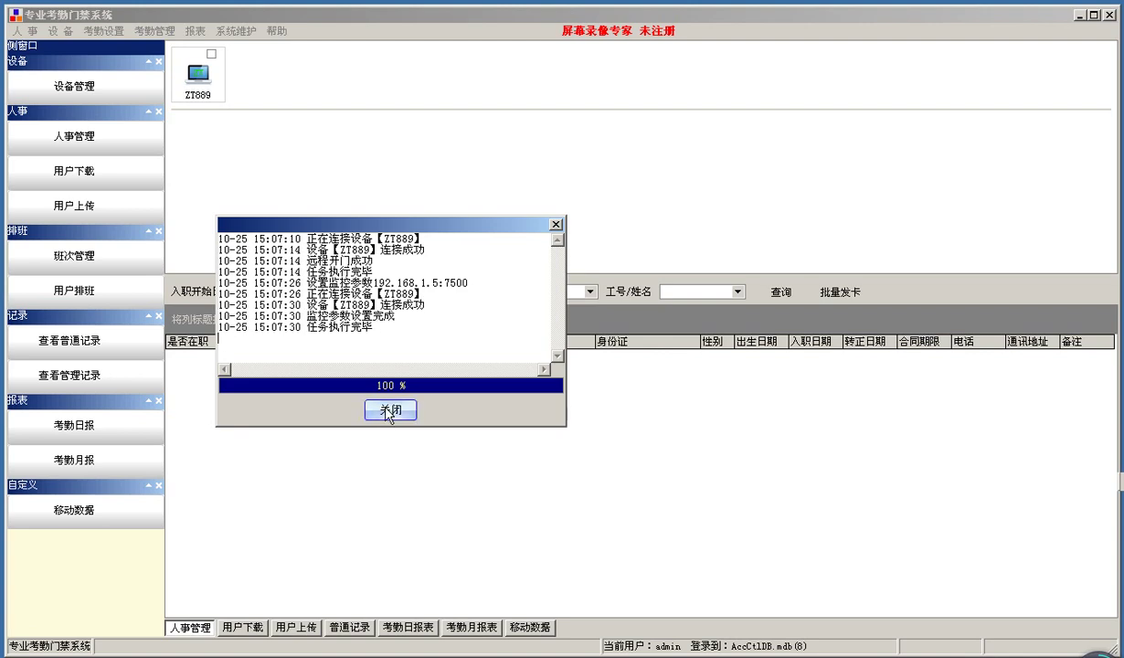
pyautogui.click(390, 412)
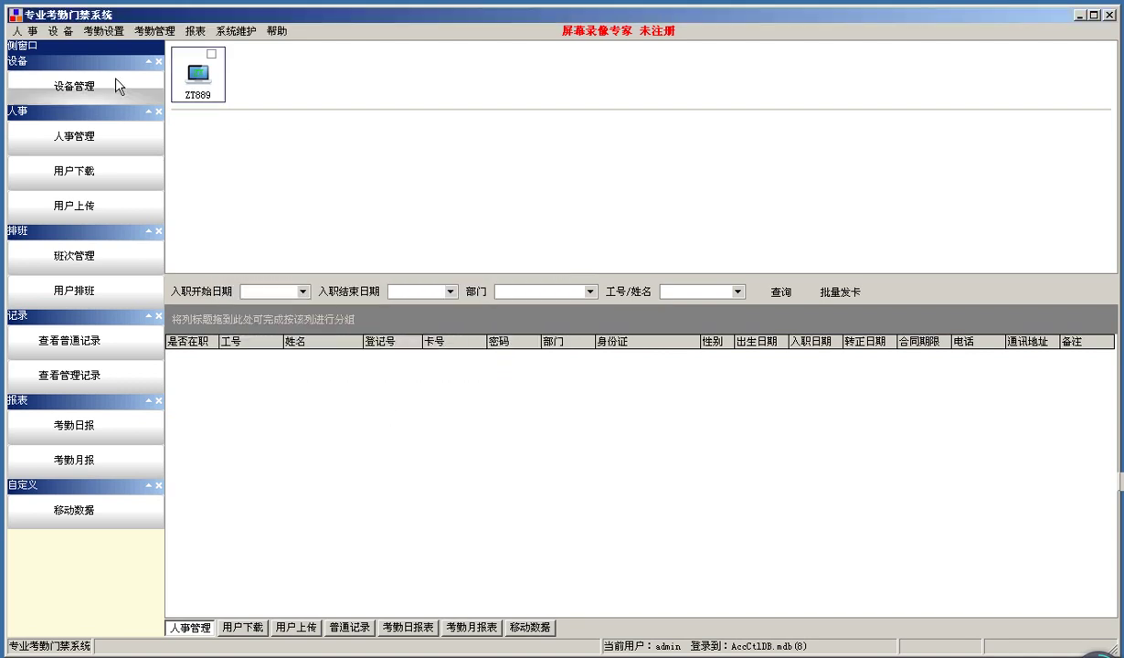
# Examine the real-time verification events in the device monitoring (设备监控) window, and close it.
pyautogui.click(73, 31)
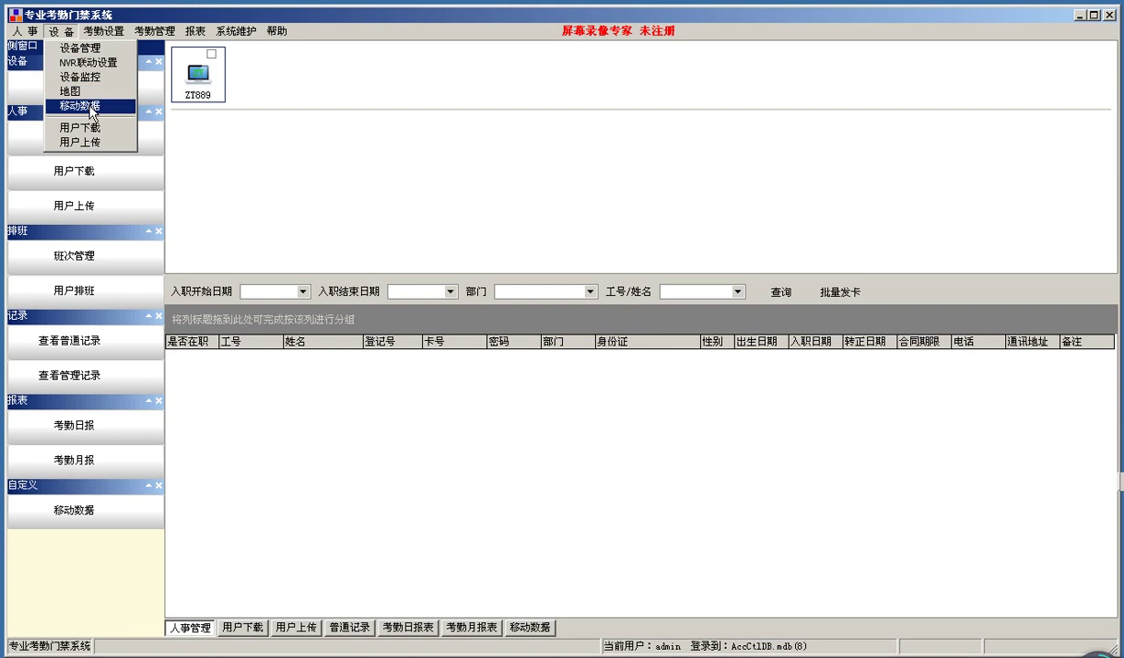
pyautogui.click(81, 77)
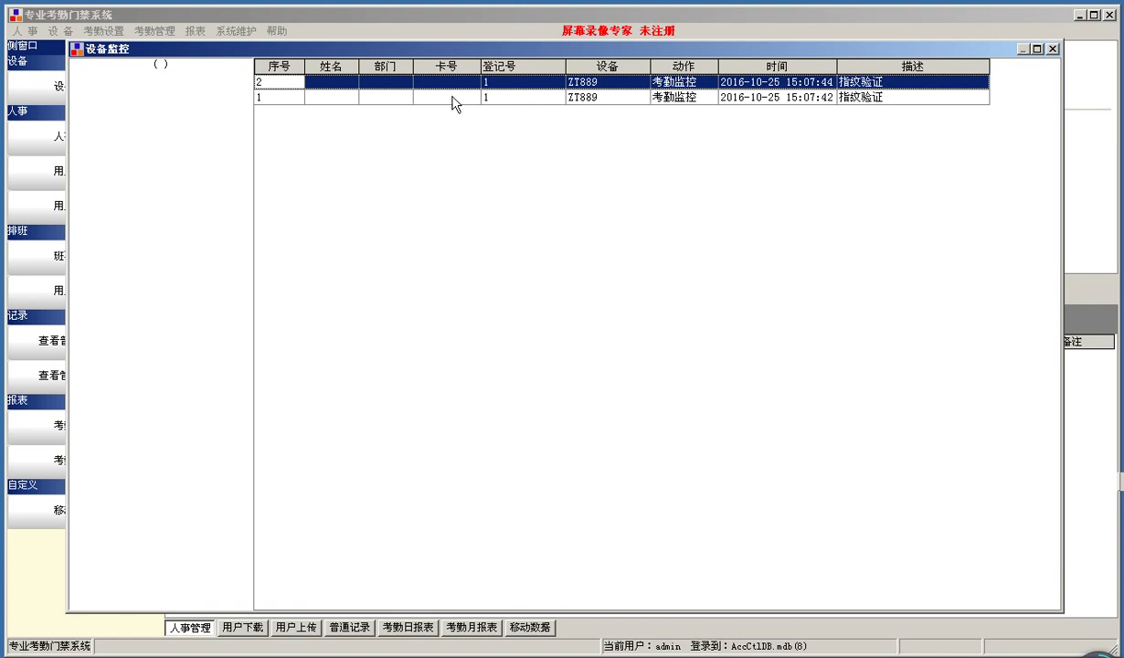
pyautogui.click(1052, 49)
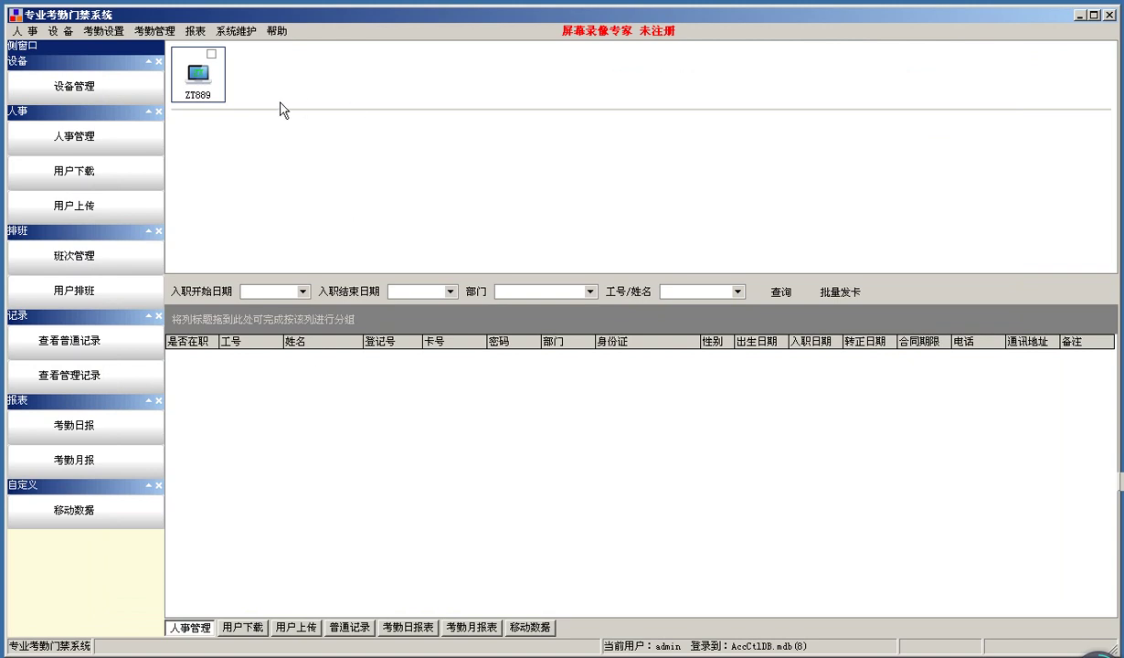
# View the device list in table display (表格显示), and return it to icon display (图标显示).
pyautogui.rightClick(196, 88)
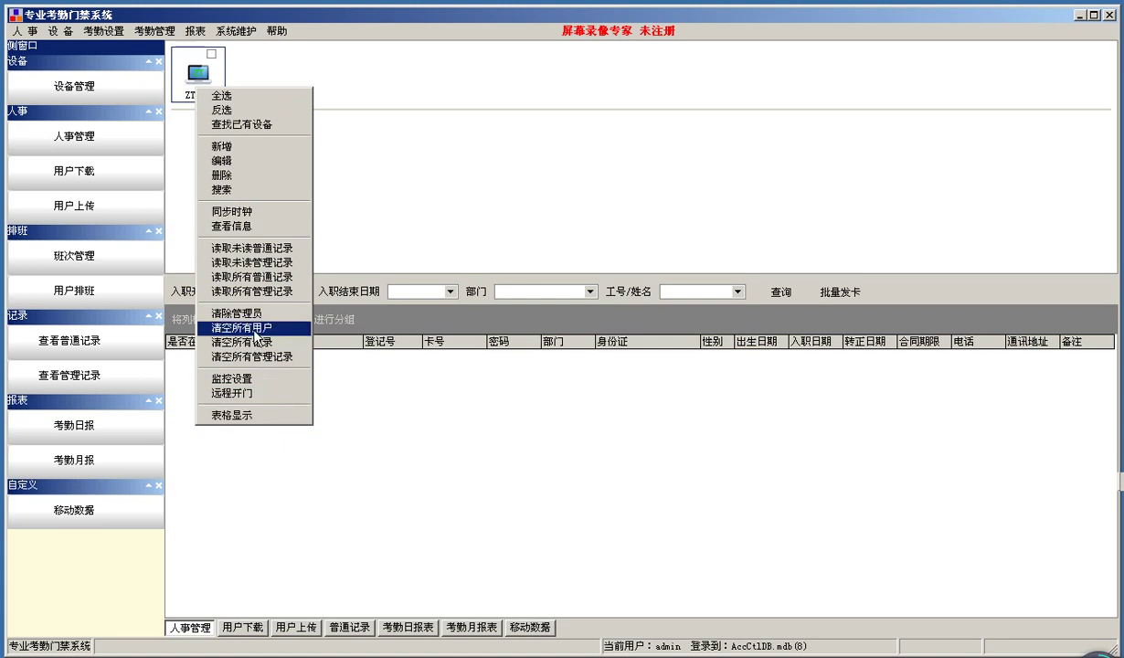
pyautogui.click(233, 416)
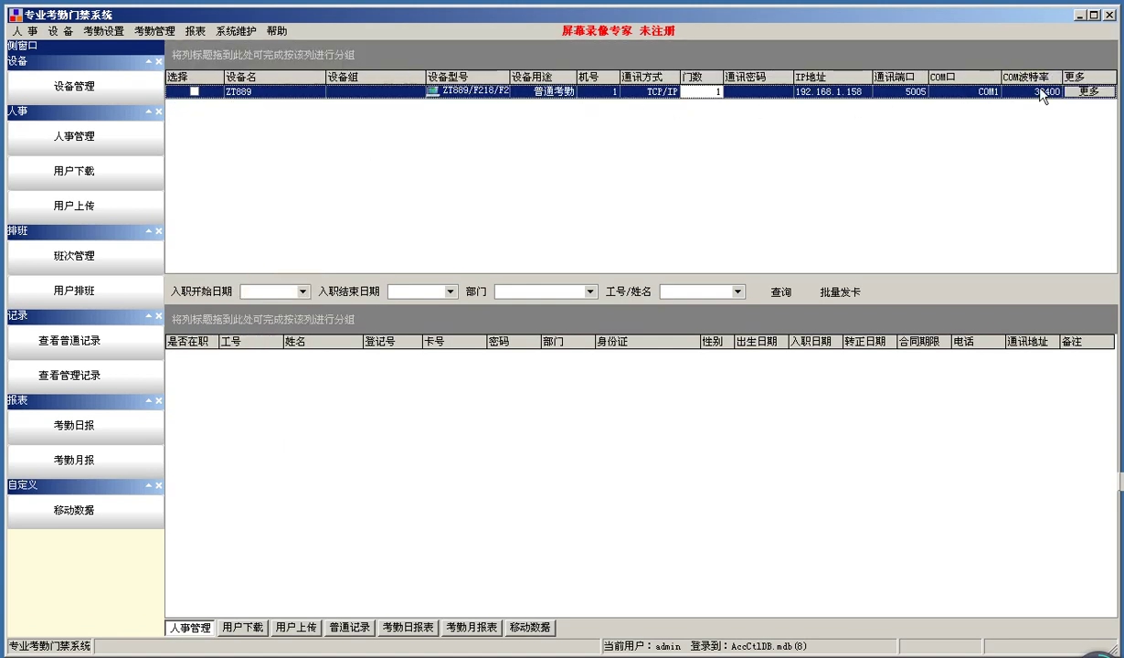
pyautogui.rightClick(585, 137)
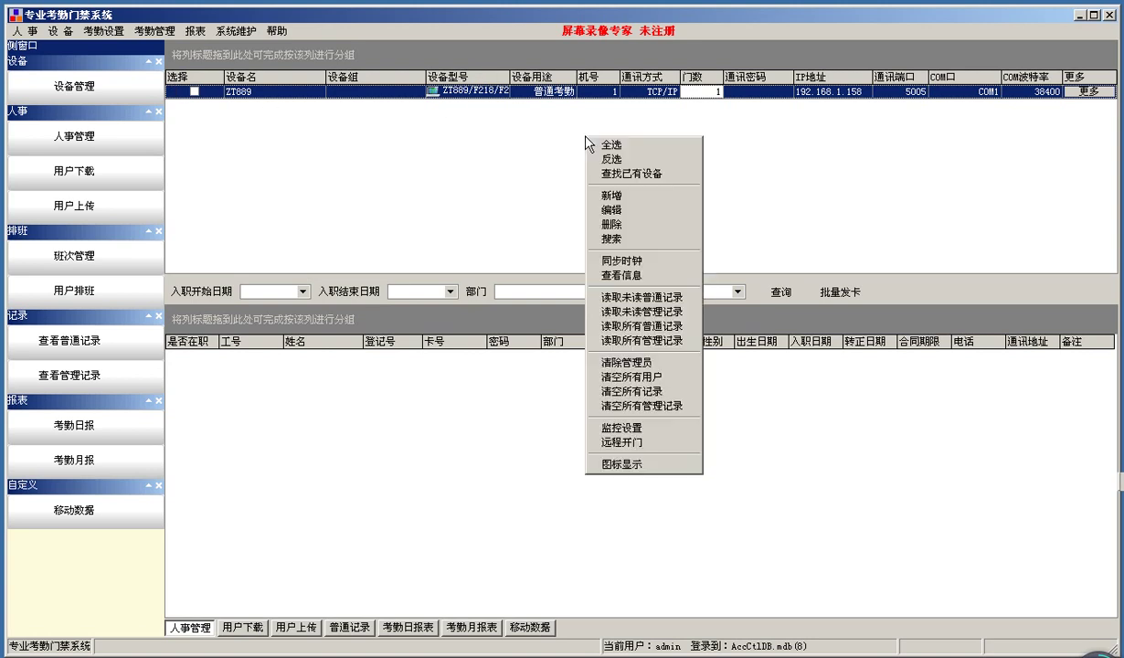
pyautogui.click(612, 464)
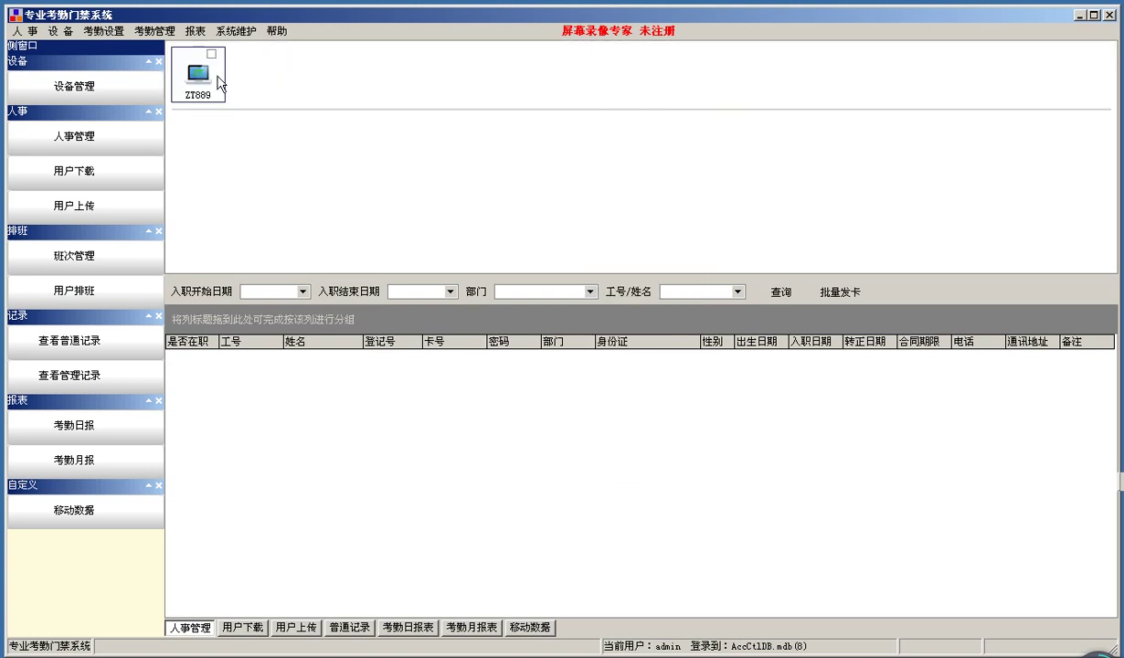